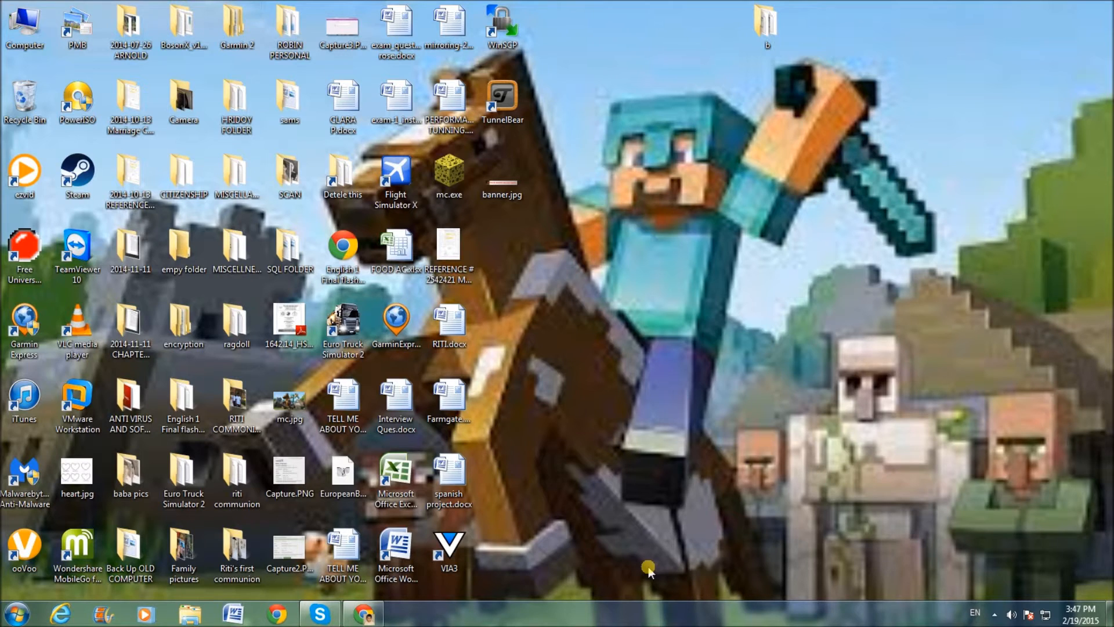
Step: Search Google in Chrome for "authme bridge" and open the AuthMeBridge for BungeeCord resource page on Spigot
{"action": "mouse_move", "coordinate": [370, 618]}
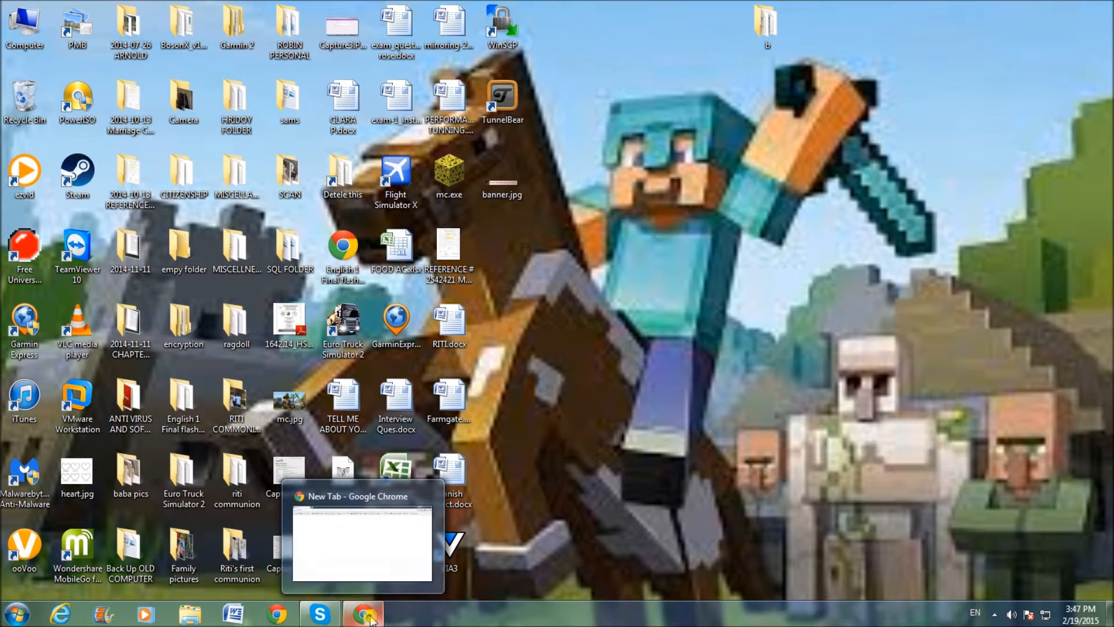
{"action": "left_click", "coordinate": [365, 551]}
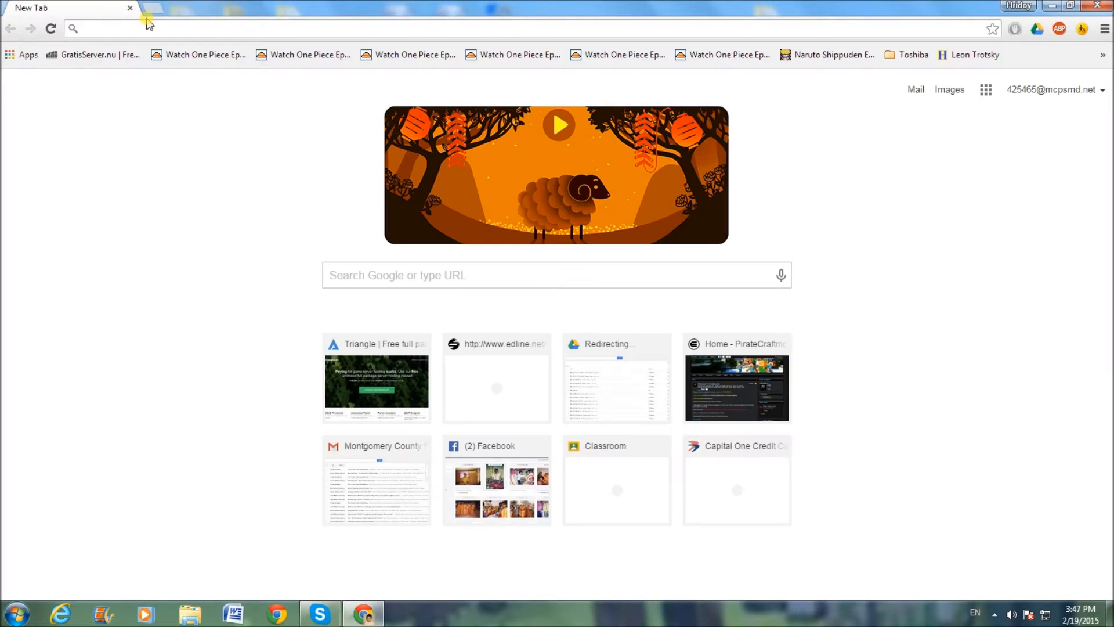
{"action": "type", "text": "auth"}
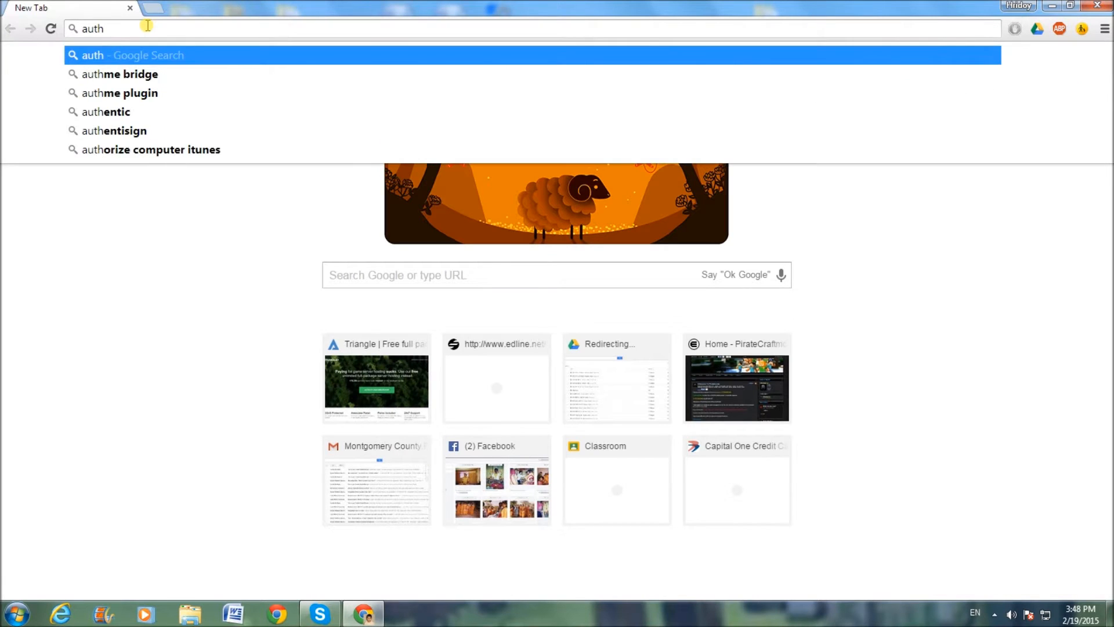
{"action": "left_click", "coordinate": [145, 73]}
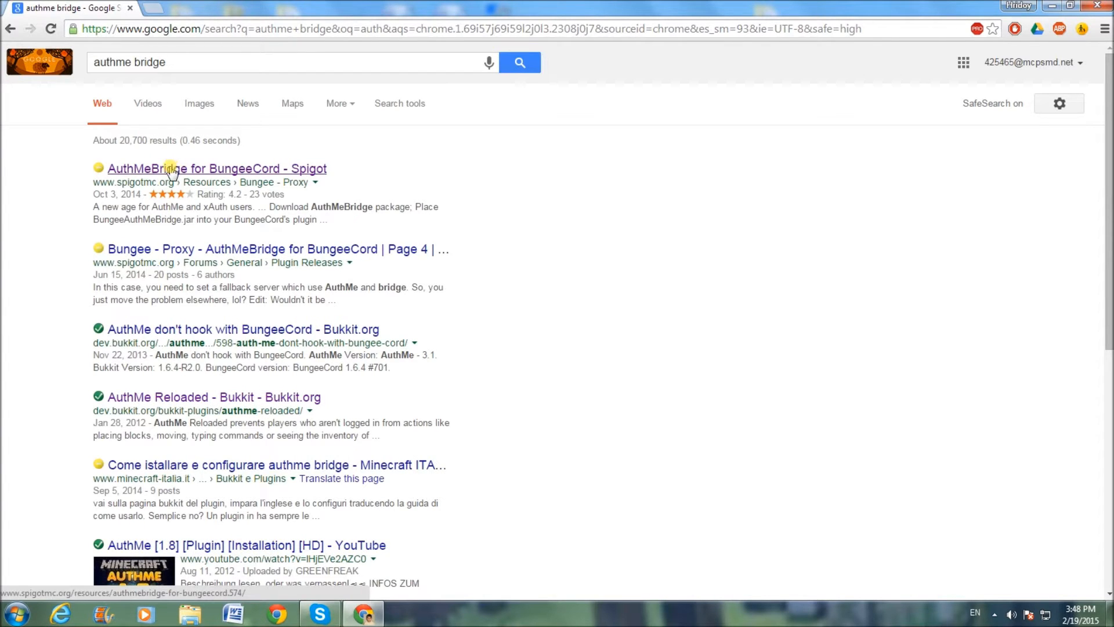
{"action": "left_click", "coordinate": [256, 169]}
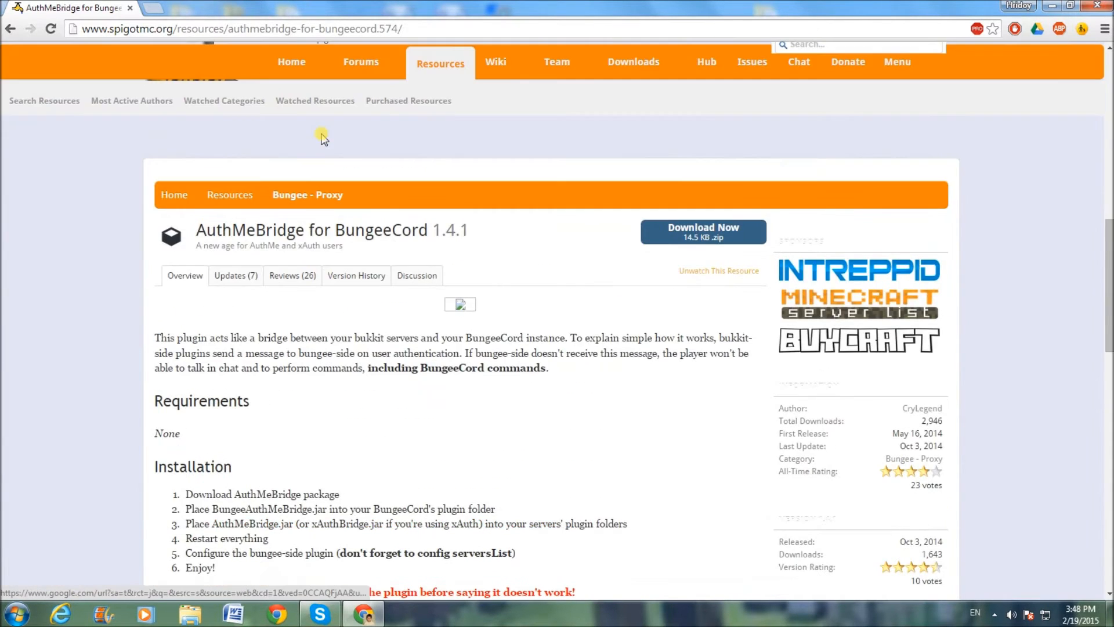
Step: Review the AuthMeBridge description and installation steps, then return to the search results and minimize the browser
{"action": "scroll", "coordinate": [324, 139], "scroll_direction": "down", "scroll_amount": 2}
{"action": "left_click_drag", "start_coordinate": [172, 355], "coordinate": [300, 435]}
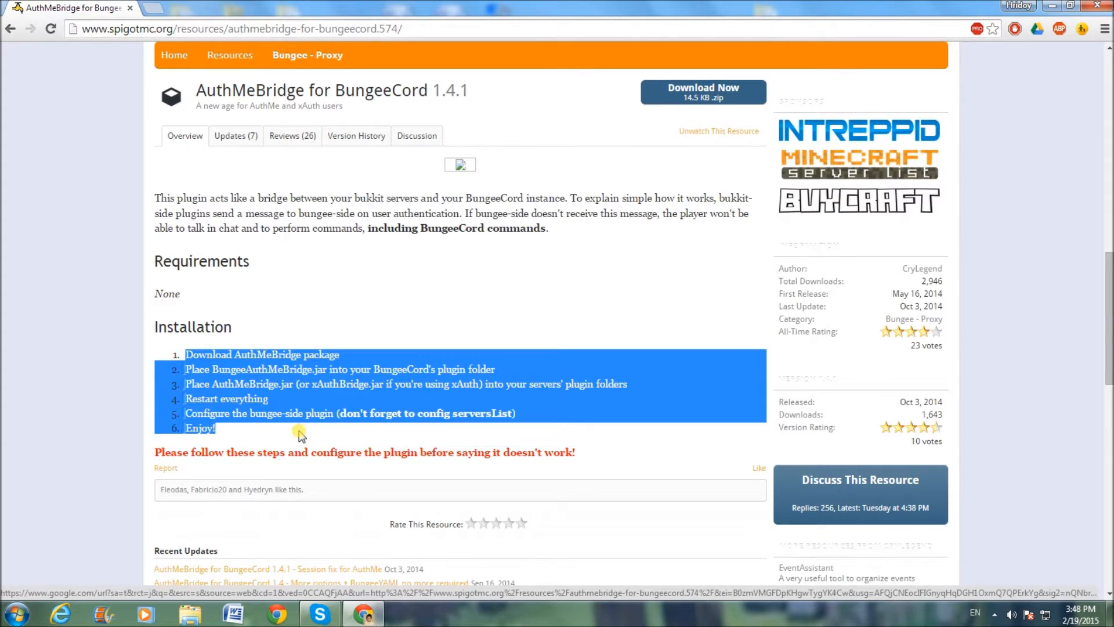
{"action": "left_click", "coordinate": [296, 432]}
{"action": "scroll", "coordinate": [498, 299], "scroll_direction": "up", "scroll_amount": 3}
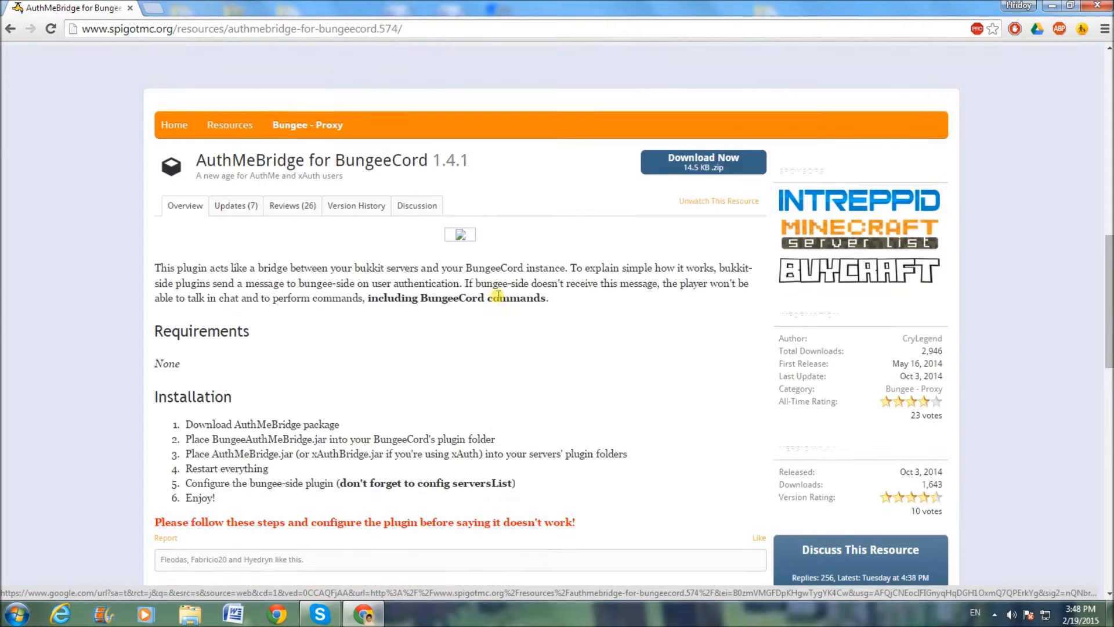
{"action": "scroll", "coordinate": [498, 299], "scroll_direction": "up", "scroll_amount": 3}
{"action": "scroll", "coordinate": [552, 276], "scroll_direction": "down", "scroll_amount": 4}
{"action": "left_click", "coordinate": [11, 28]}
{"action": "left_click", "coordinate": [1048, 5]}
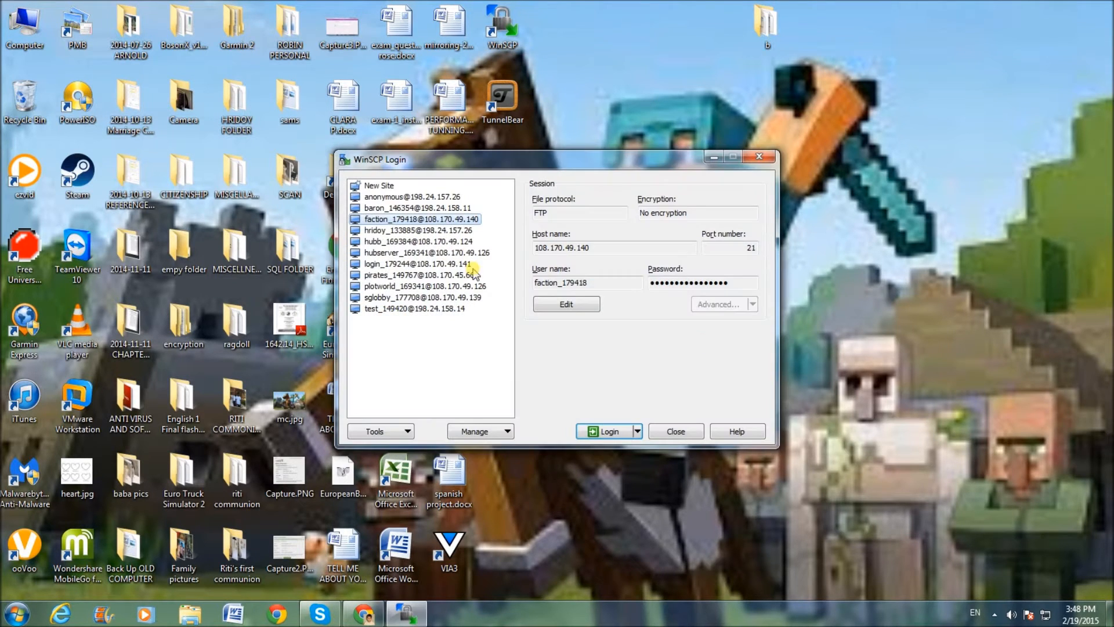
Step: Log in to the saved hub server site at 108.170.49.124 in WinSCP and open its root plugins folder
{"action": "left_click", "coordinate": [393, 230]}
{"action": "left_click", "coordinate": [395, 242]}
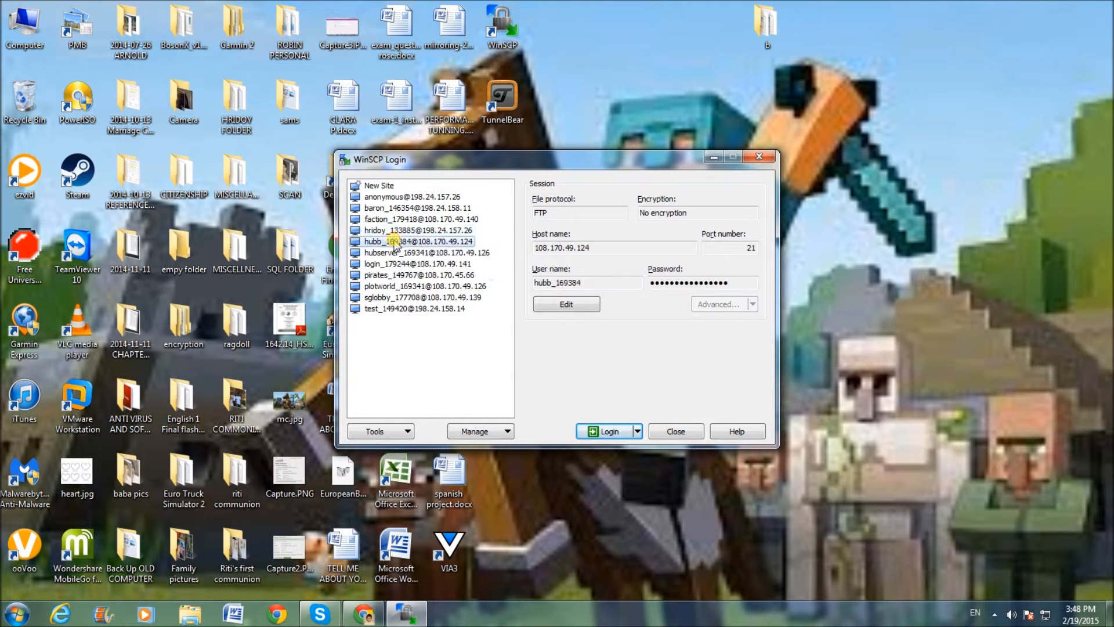
{"action": "double_click", "coordinate": [396, 241]}
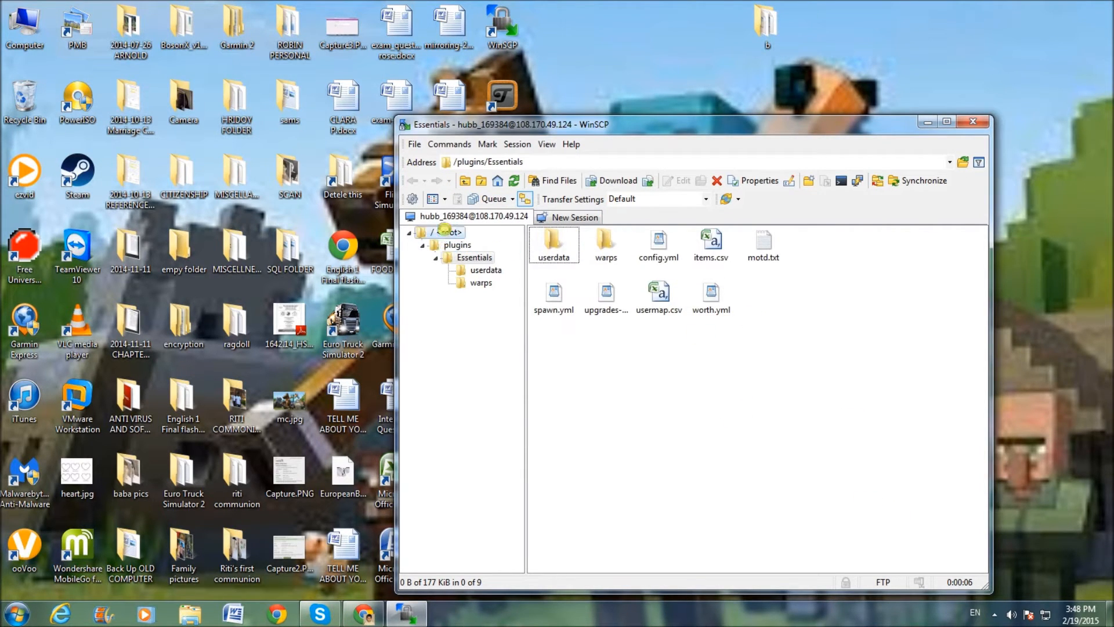
{"action": "left_click", "coordinate": [444, 231]}
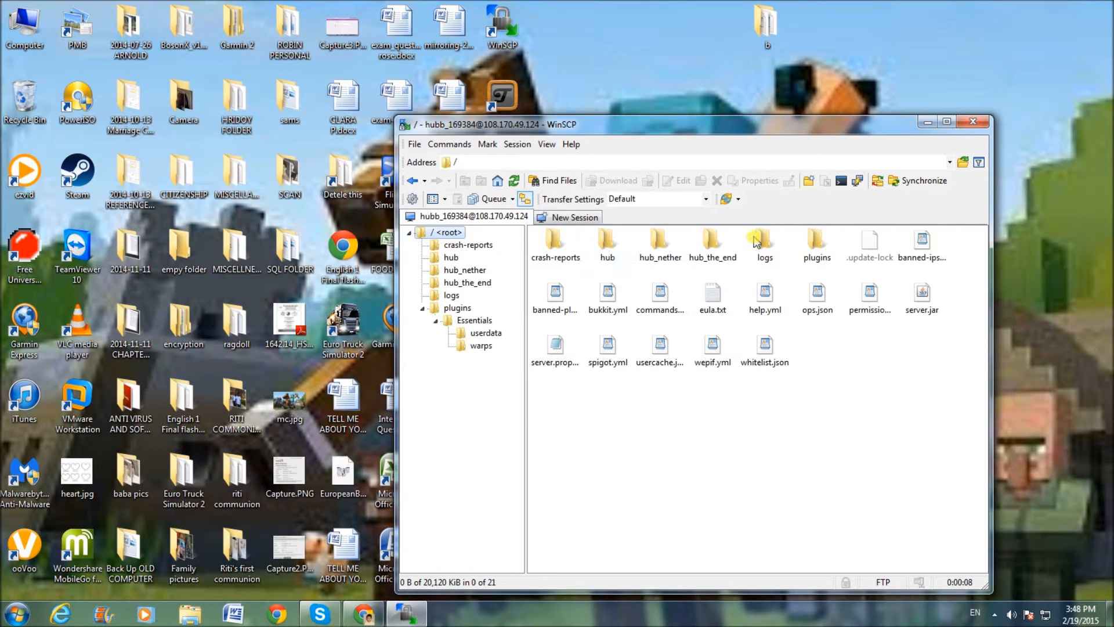
{"action": "left_click", "coordinate": [816, 243]}
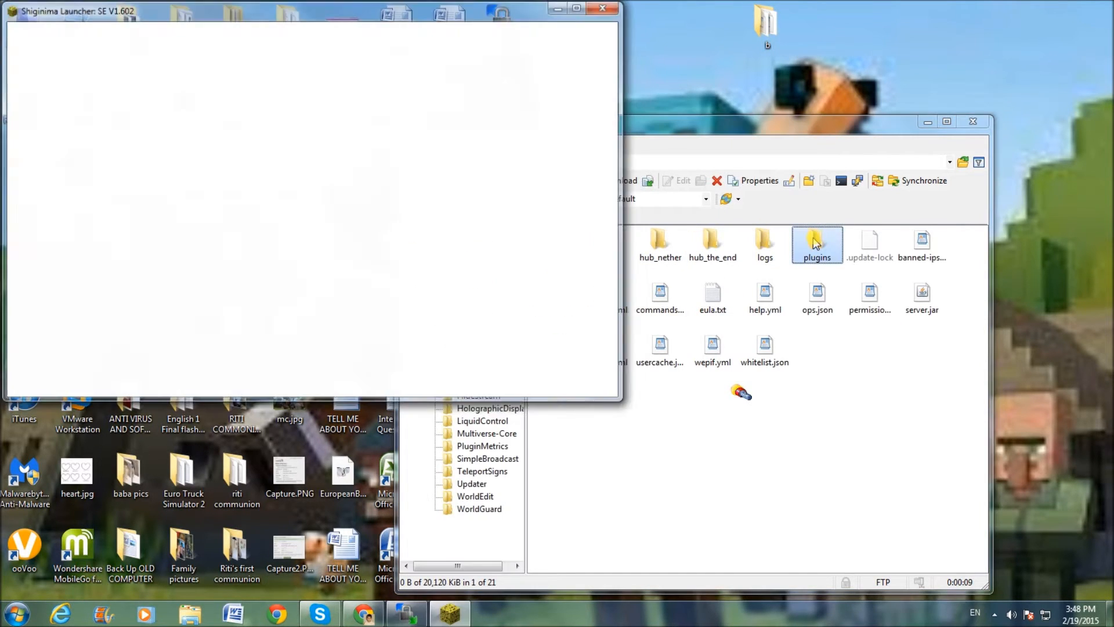
{"action": "double_click", "coordinate": [815, 243]}
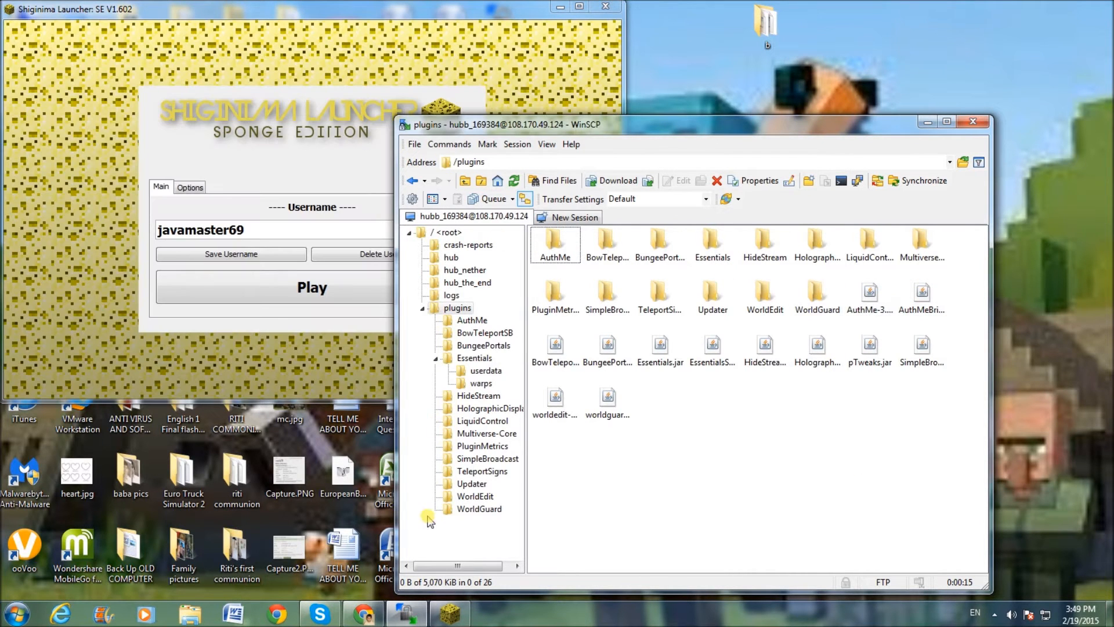
Step: Show the Downloads folder in Windows Explorer, and download the AuthMeBridge for BungeeCord 1.4.1 zip from its Spigot page in Chrome
{"action": "left_click", "coordinate": [379, 618]}
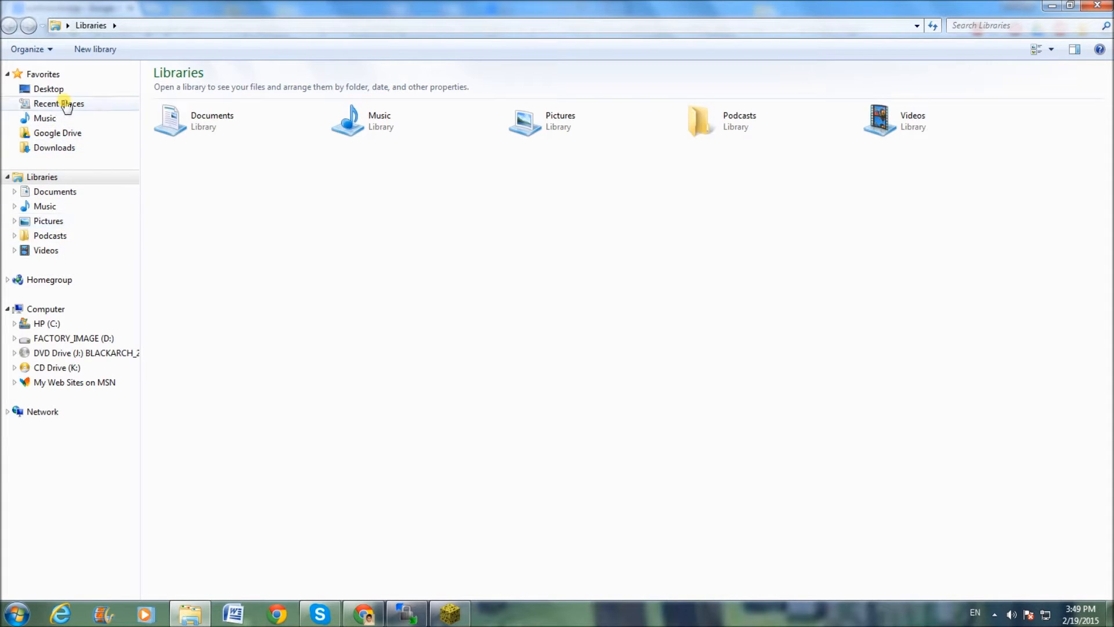
{"action": "left_click", "coordinate": [69, 148]}
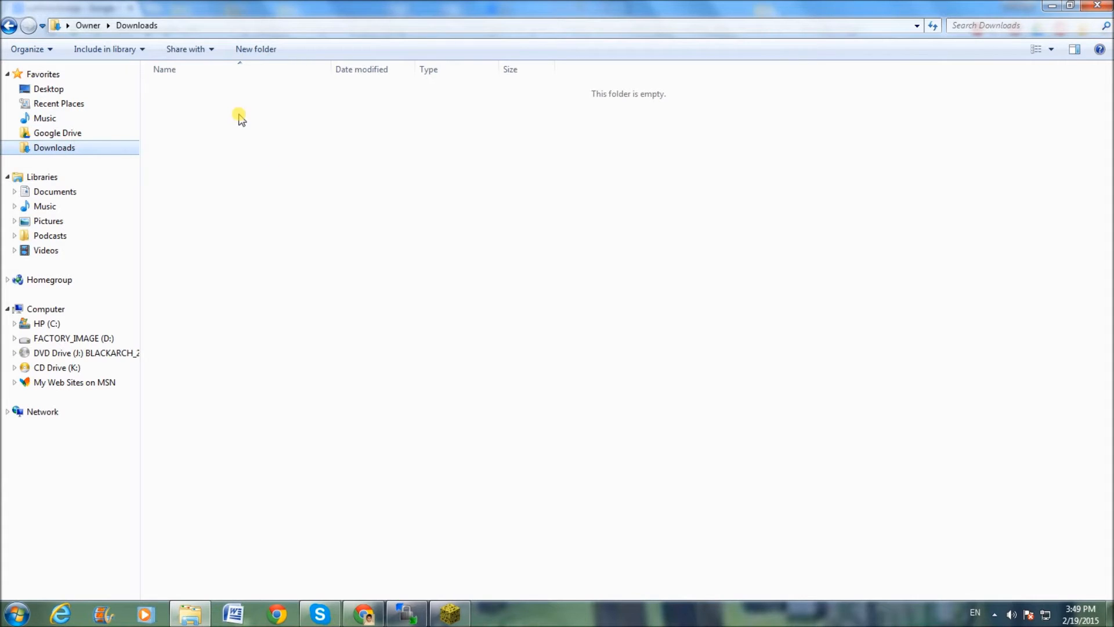
{"action": "left_click", "coordinate": [364, 613]}
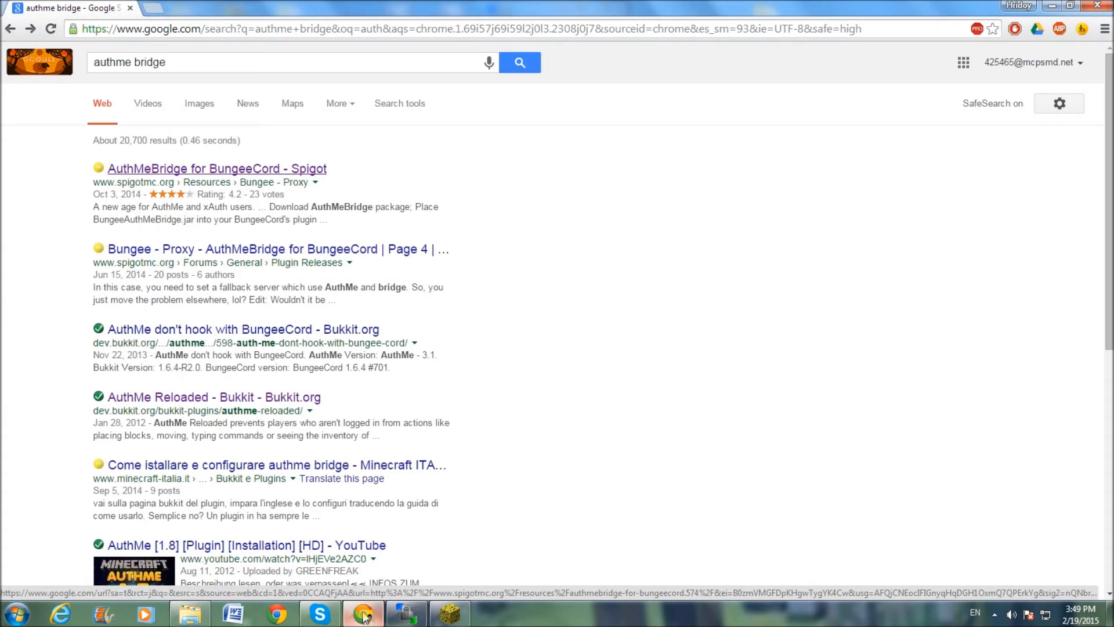
{"action": "left_click", "coordinate": [267, 170]}
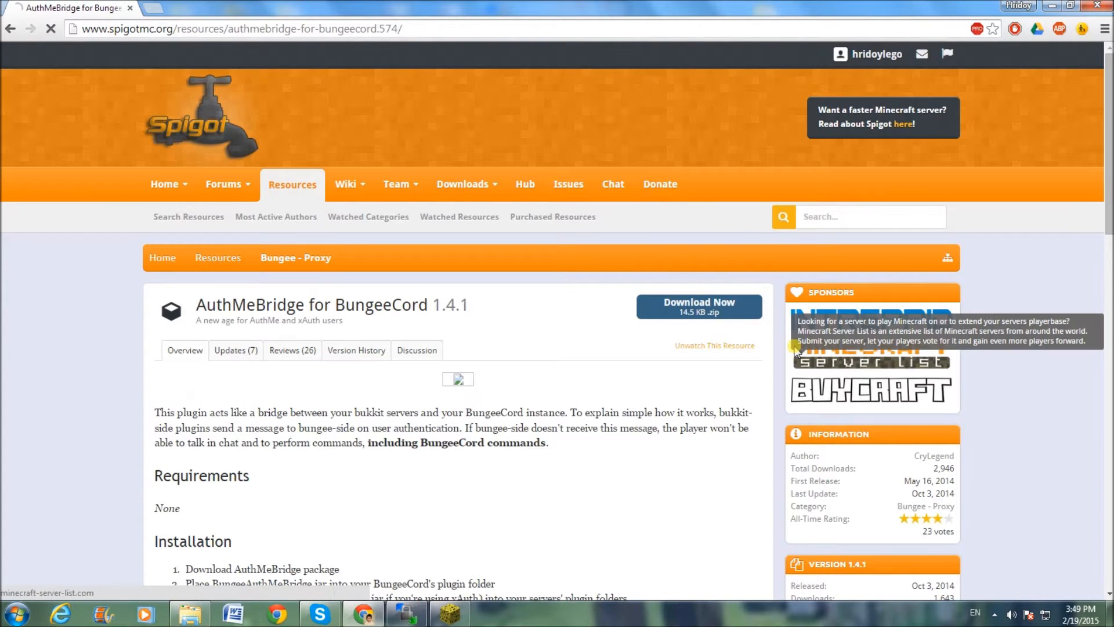
{"action": "left_click", "coordinate": [496, 398]}
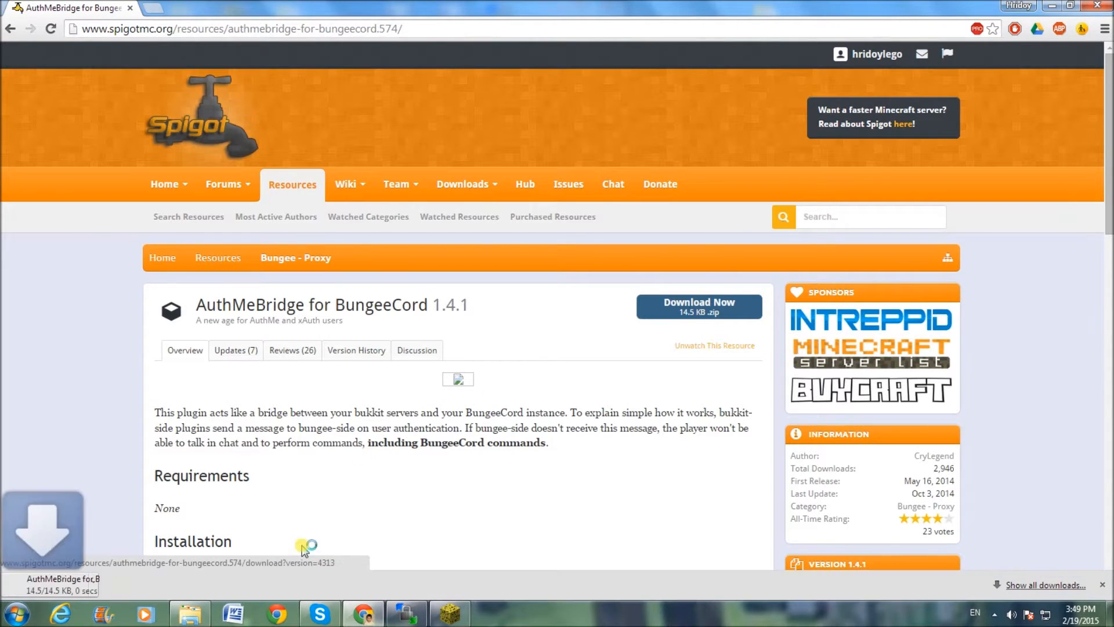
Step: Open AuthMeBridge for BungeeCord.zip from the Downloads folder and examine the contents of its BungeeCord and Bukkit folders
{"action": "left_click", "coordinate": [190, 614]}
{"action": "left_click", "coordinate": [256, 93]}
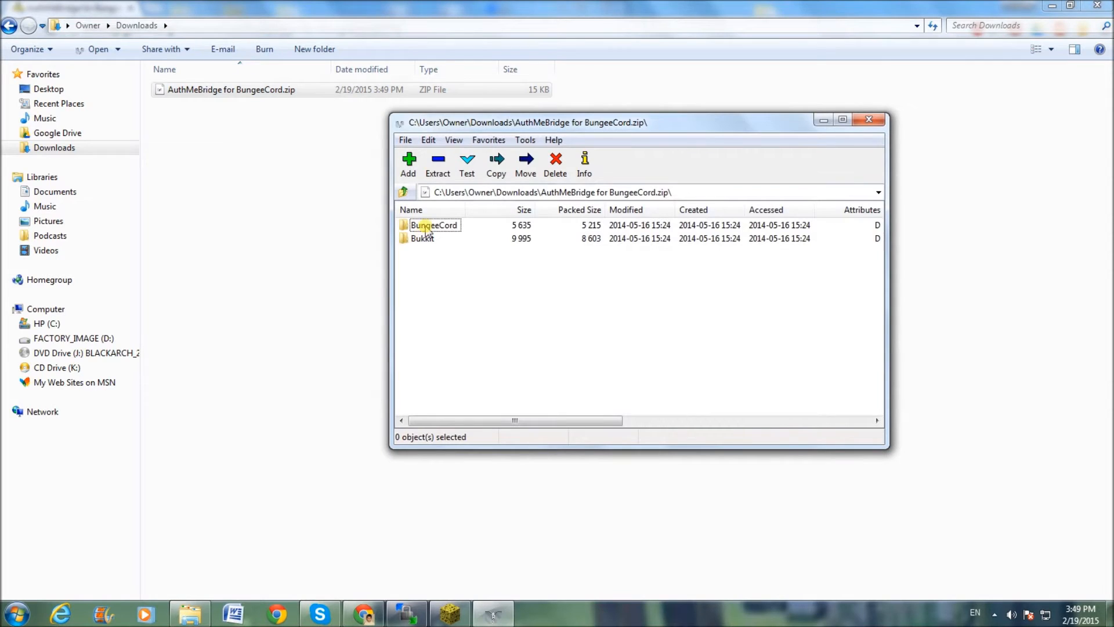
{"action": "double_click", "coordinate": [427, 228]}
{"action": "left_click", "coordinate": [405, 190]}
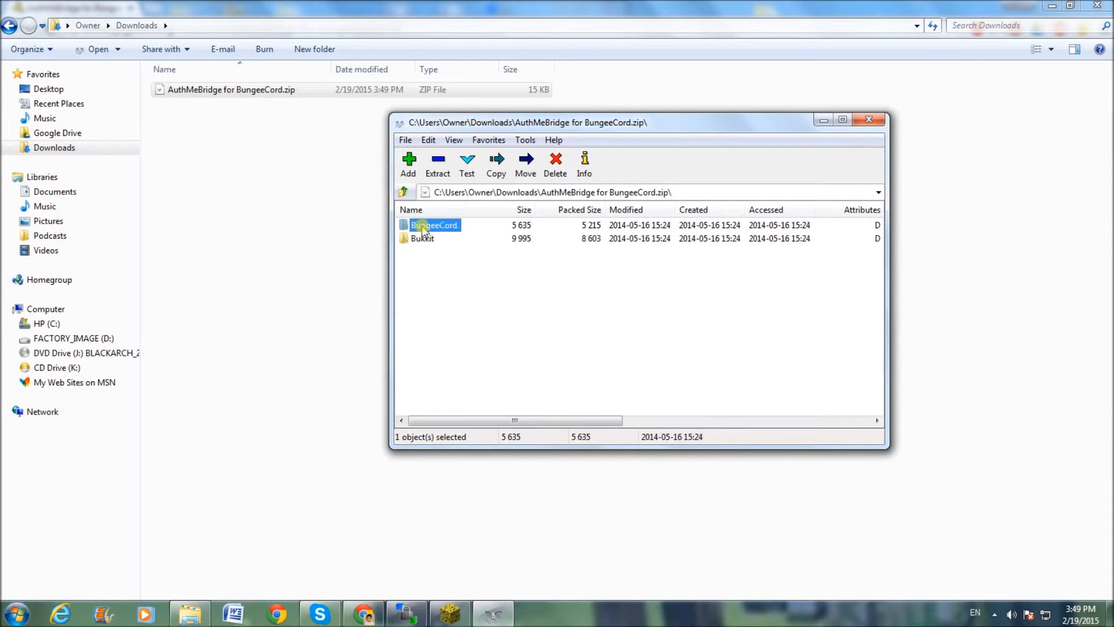
{"action": "double_click", "coordinate": [418, 239]}
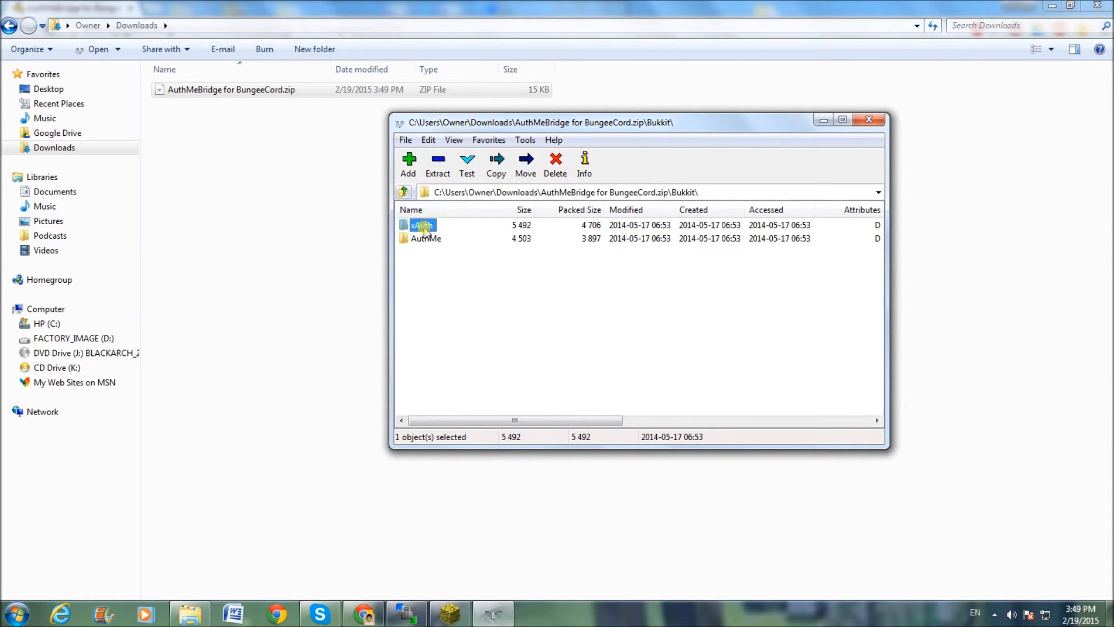
{"action": "left_click", "coordinate": [405, 192]}
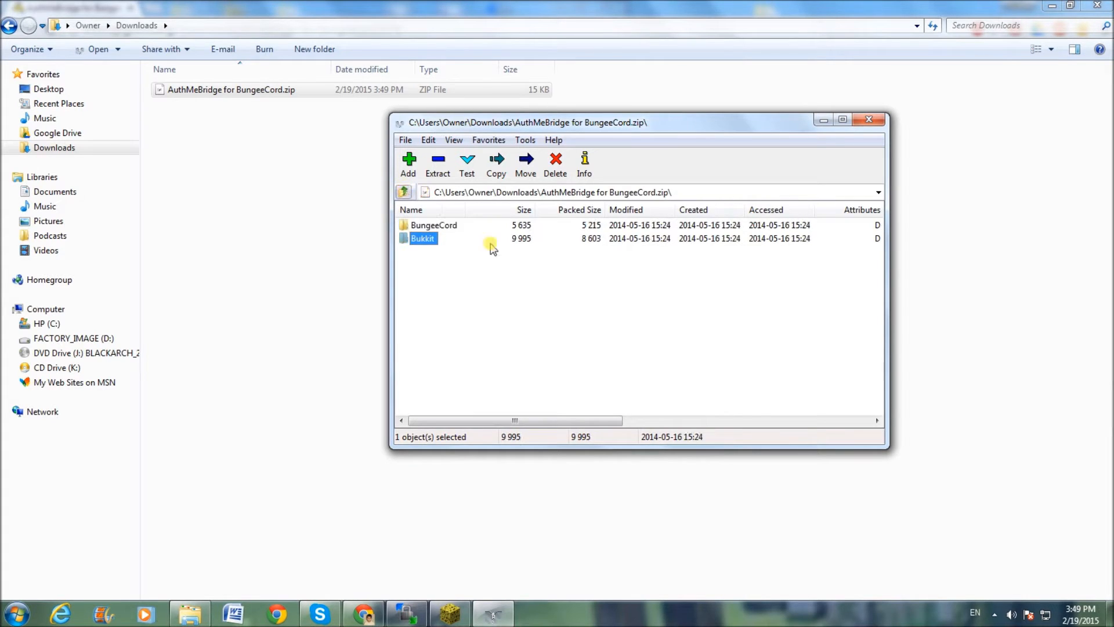
{"action": "double_click", "coordinate": [431, 227]}
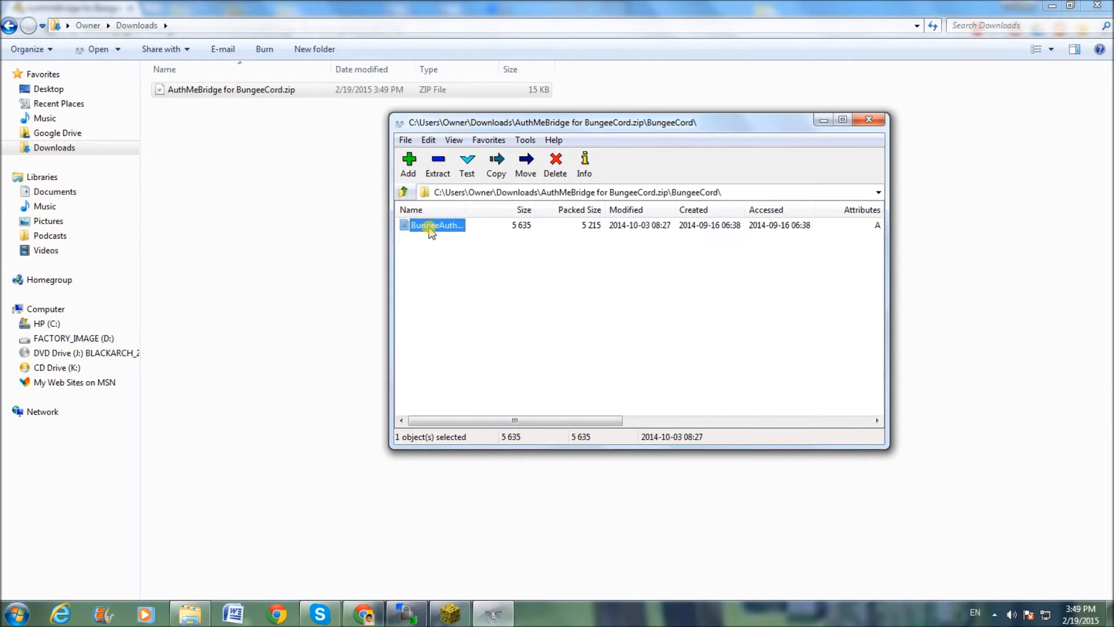
Step: Clear the open windows out of the way, log in to the saved BungeeCord proxy site at 198.24.157.26 in WinSCP, and open its plugins folder
{"action": "left_click", "coordinate": [1050, 6]}
{"action": "left_click", "coordinate": [1051, 6]}
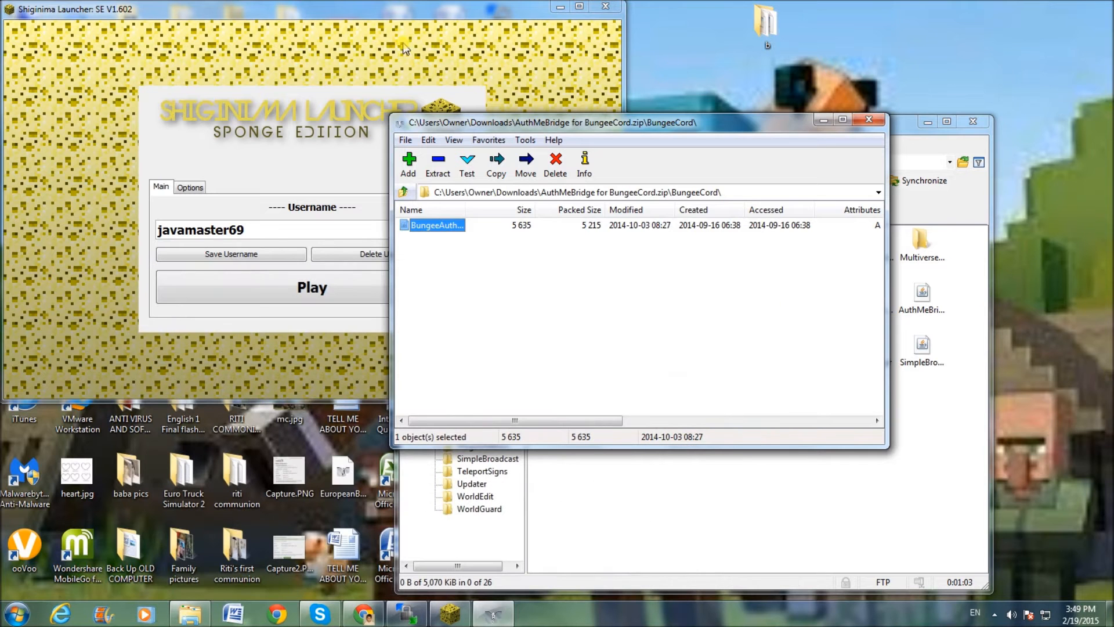
{"action": "left_click", "coordinate": [560, 7]}
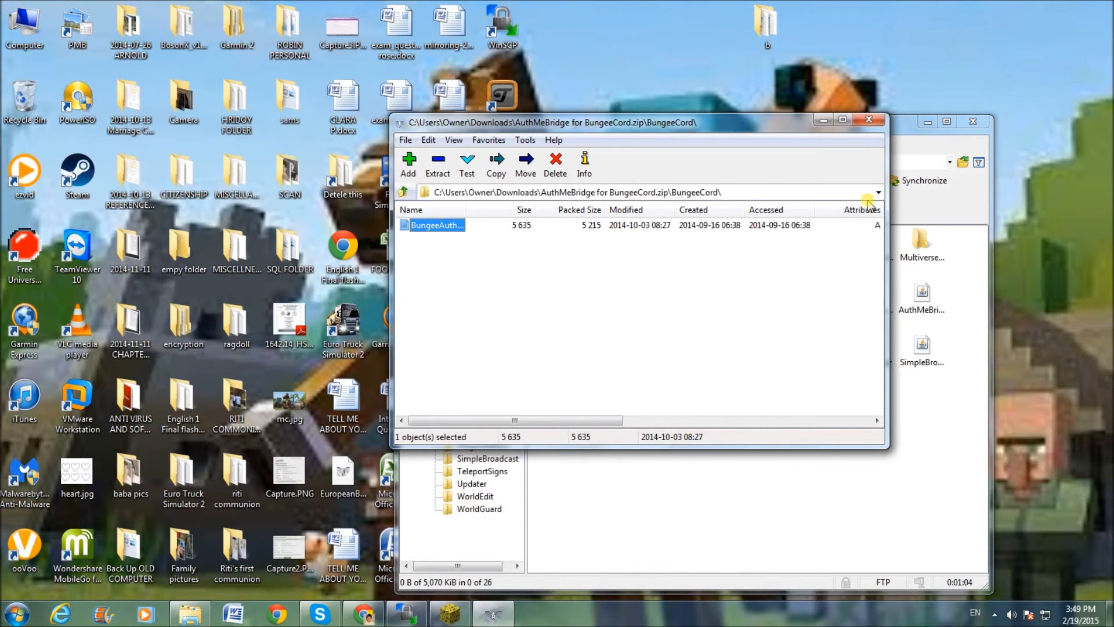
{"action": "left_click", "coordinate": [824, 120]}
{"action": "left_click", "coordinate": [502, 27]}
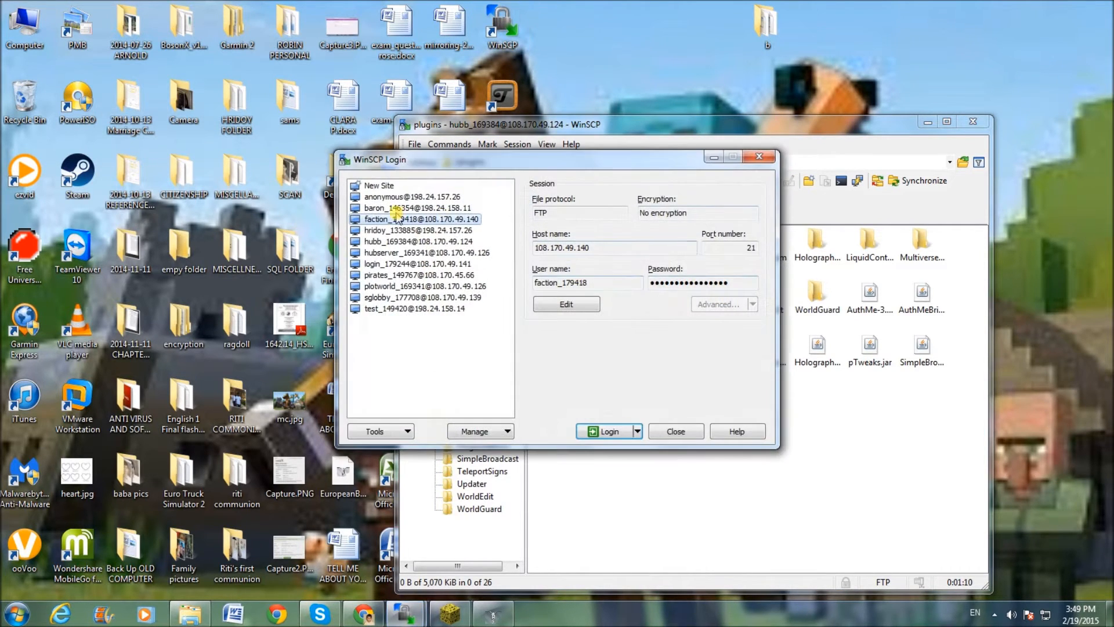
{"action": "double_click", "coordinate": [395, 230]}
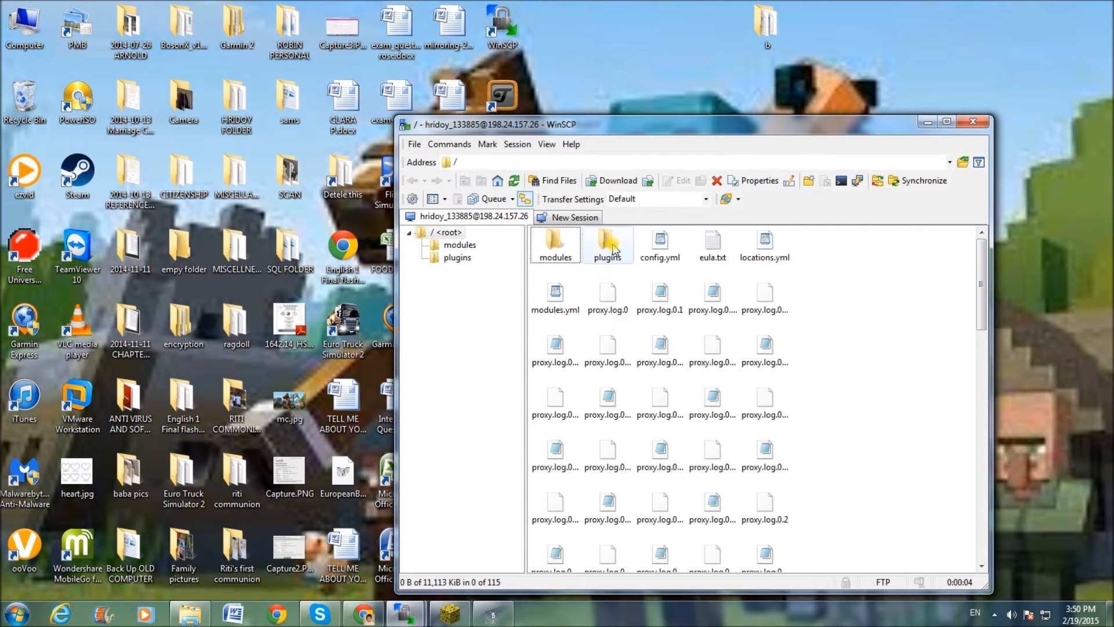
{"action": "double_click", "coordinate": [614, 250]}
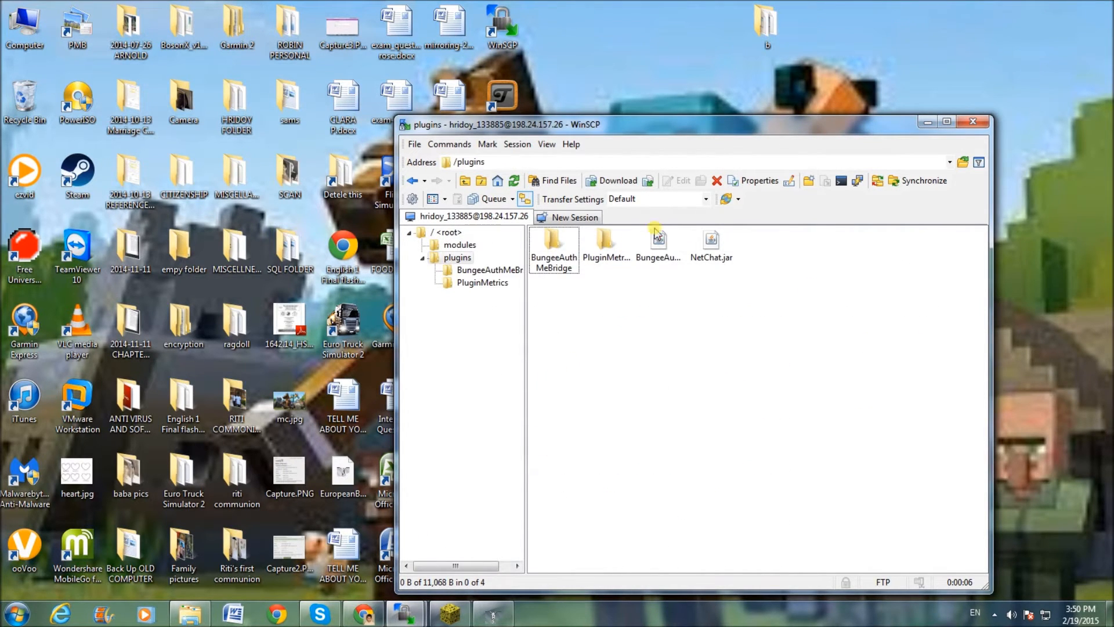
Step: Locate the BungeeAuthMeBridge jar, examine the serversList entry in the BungeeAuthMeBridge folder's config.yml, and close the file
{"action": "left_click", "coordinate": [658, 239]}
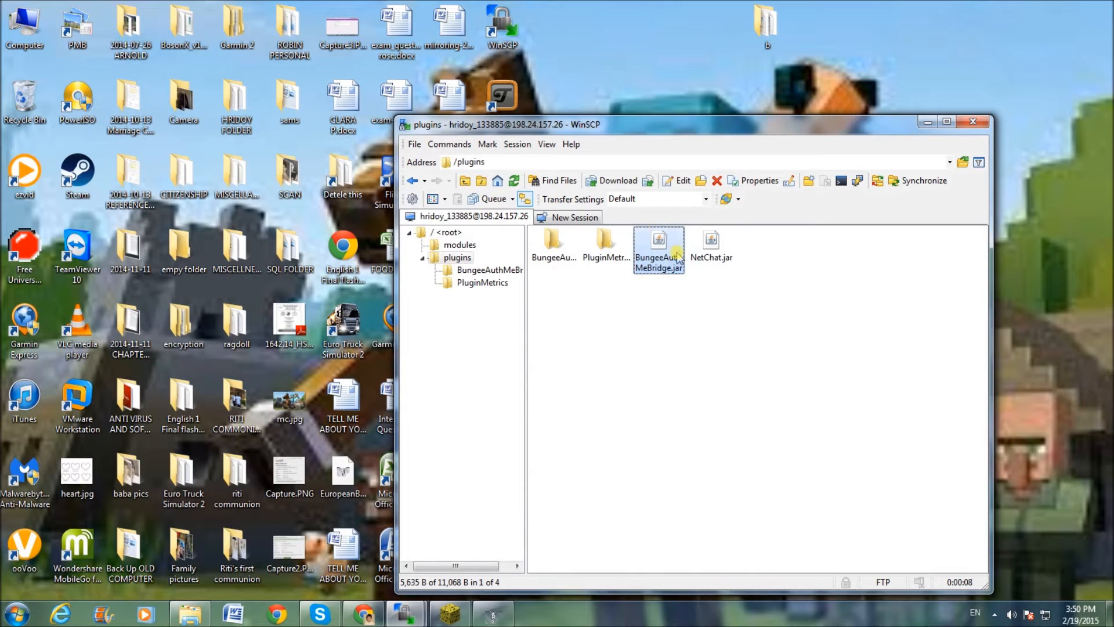
{"action": "left_click", "coordinate": [555, 242]}
{"action": "double_click", "coordinate": [554, 244]}
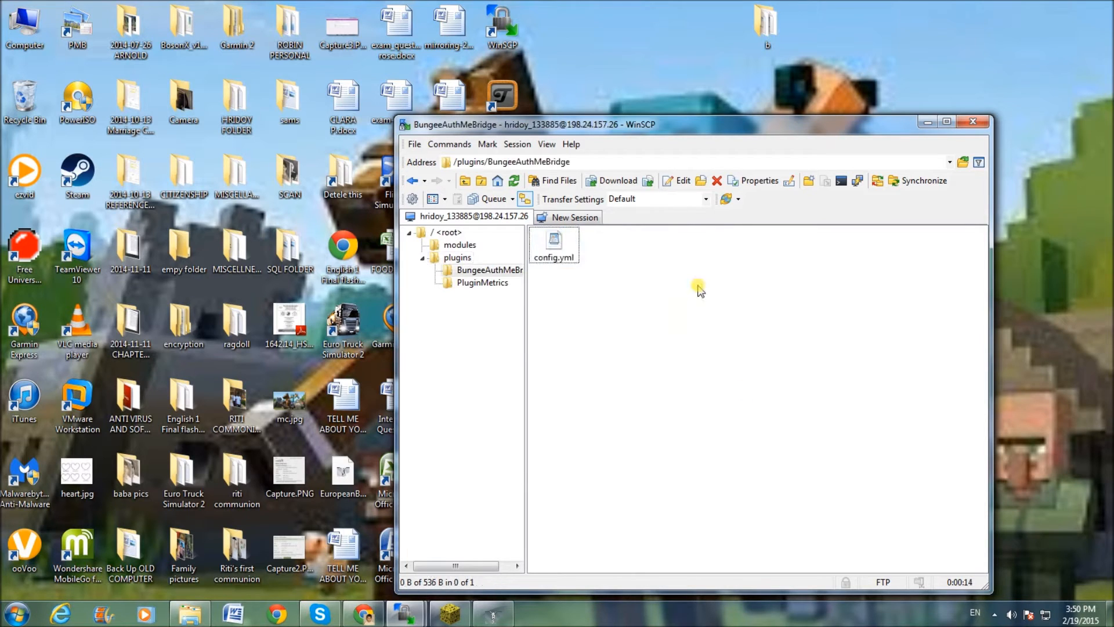
{"action": "double_click", "coordinate": [553, 243]}
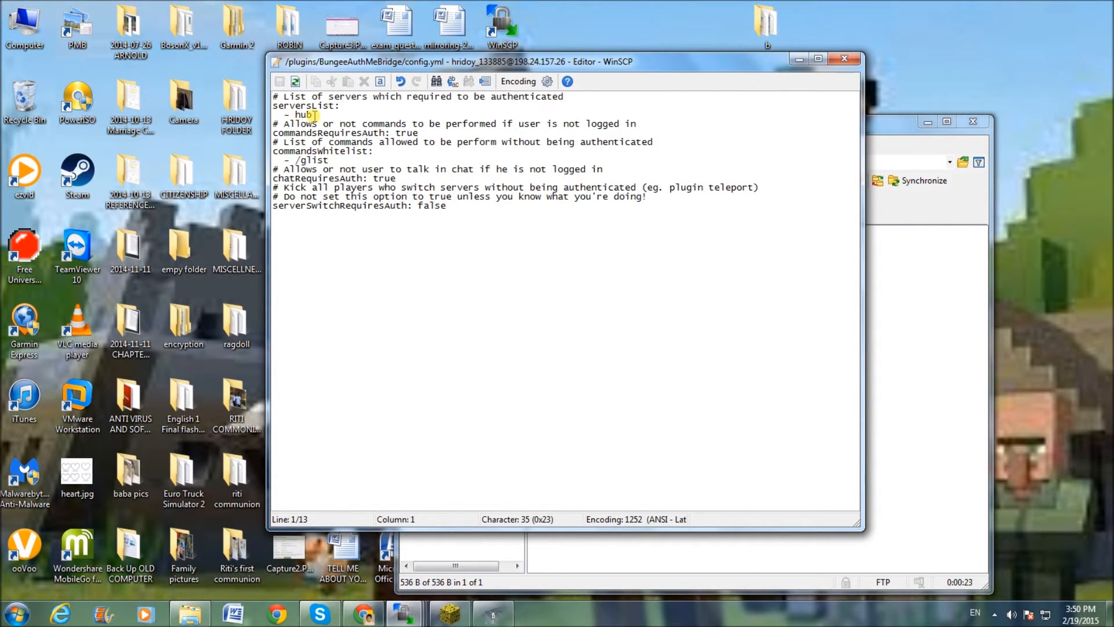
{"action": "left_click", "coordinate": [313, 115]}
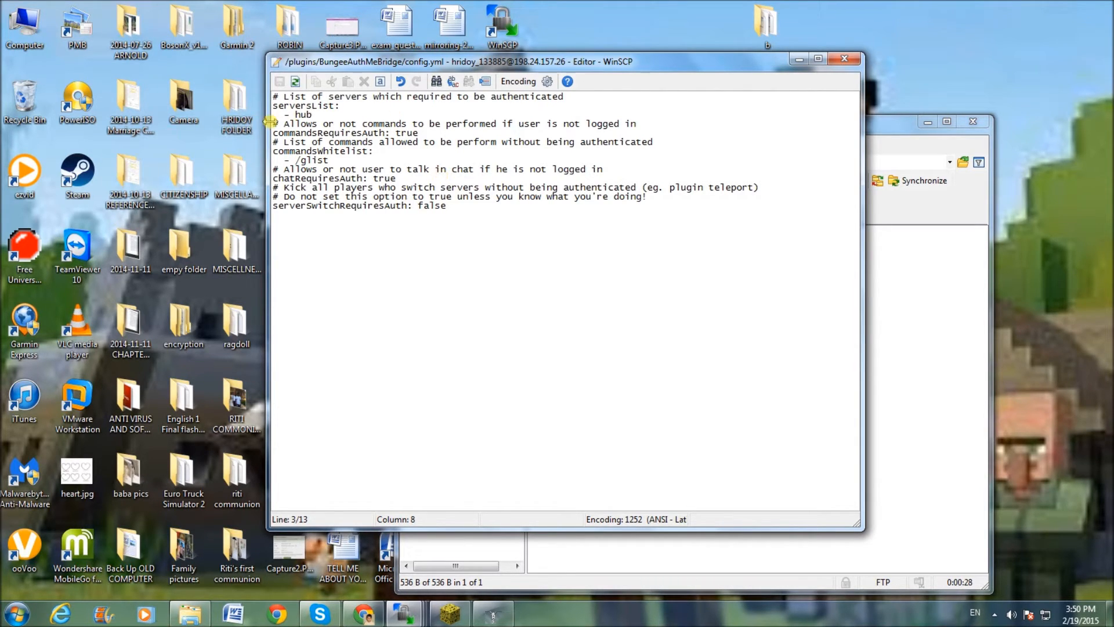
{"action": "left_click", "coordinate": [843, 60]}
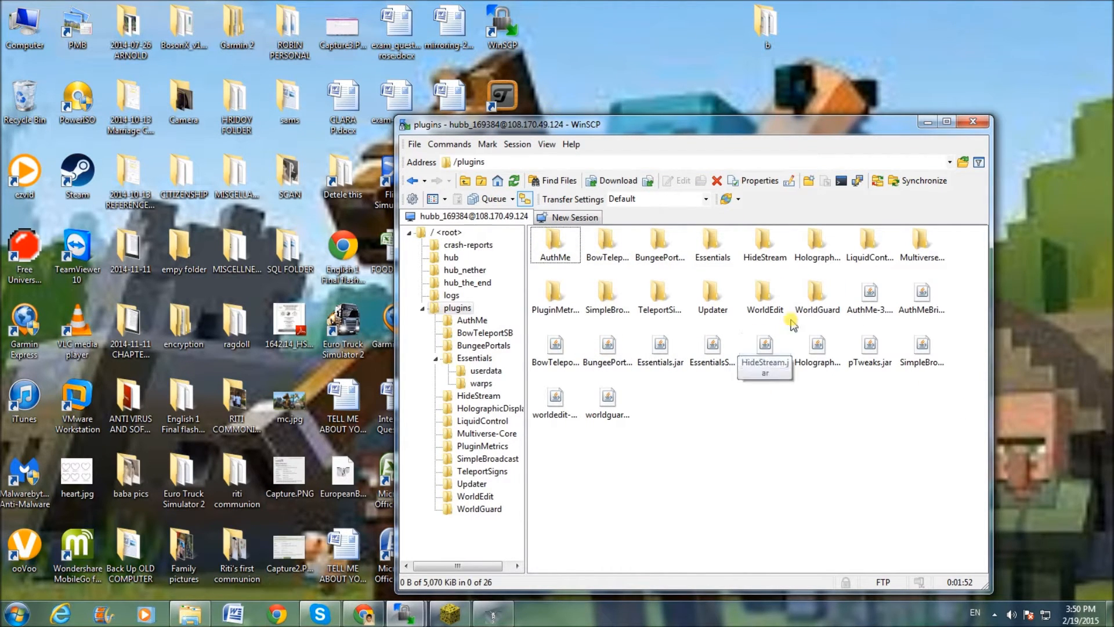
Step: Check the hub server's plugins folder for the AuthMe-3.5-SNAPSHOT and AuthMeBridge jar files
{"action": "left_click", "coordinate": [872, 294]}
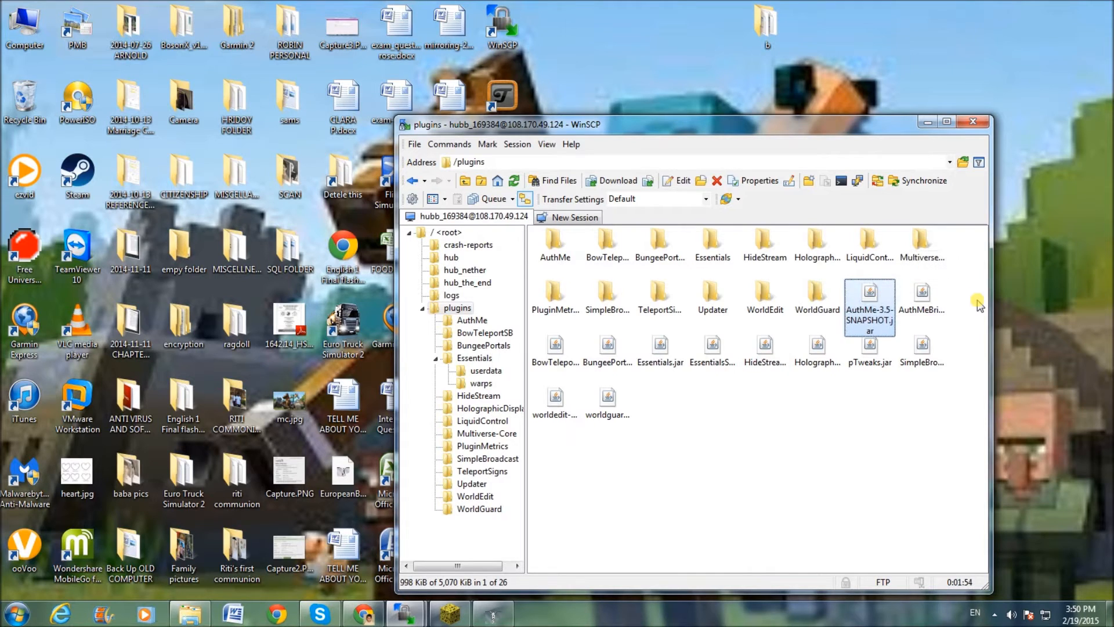
{"action": "left_click", "coordinate": [922, 295]}
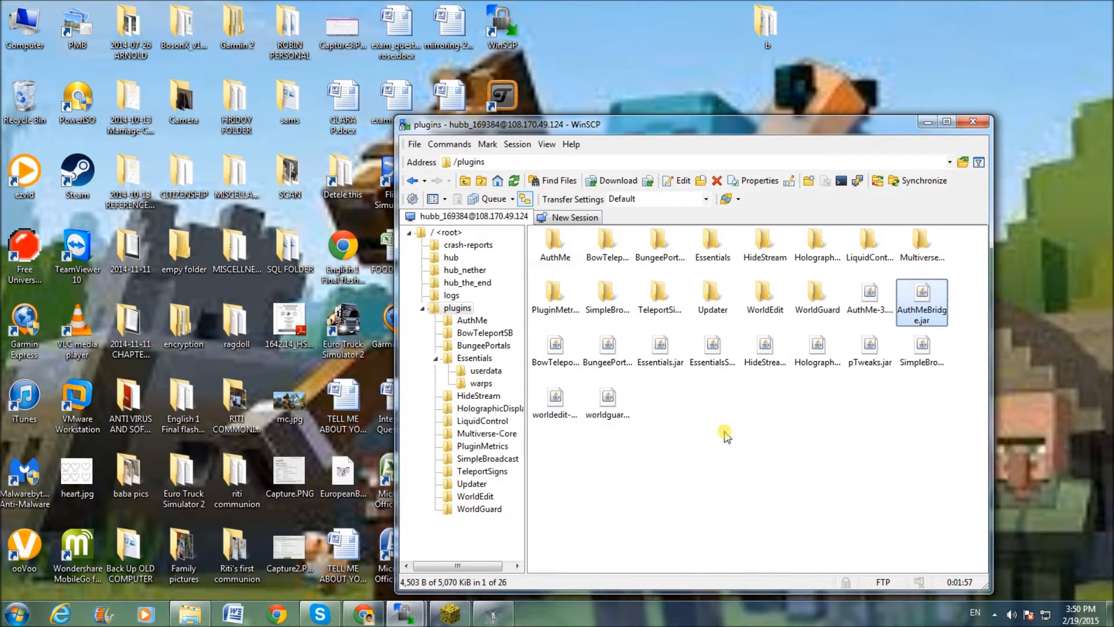
Step: Examine the xAuth and AuthMe folders inside the zip's Bukkit folder, and clear the archive and WinSCP windows off the desktop
{"action": "left_click", "coordinate": [492, 614]}
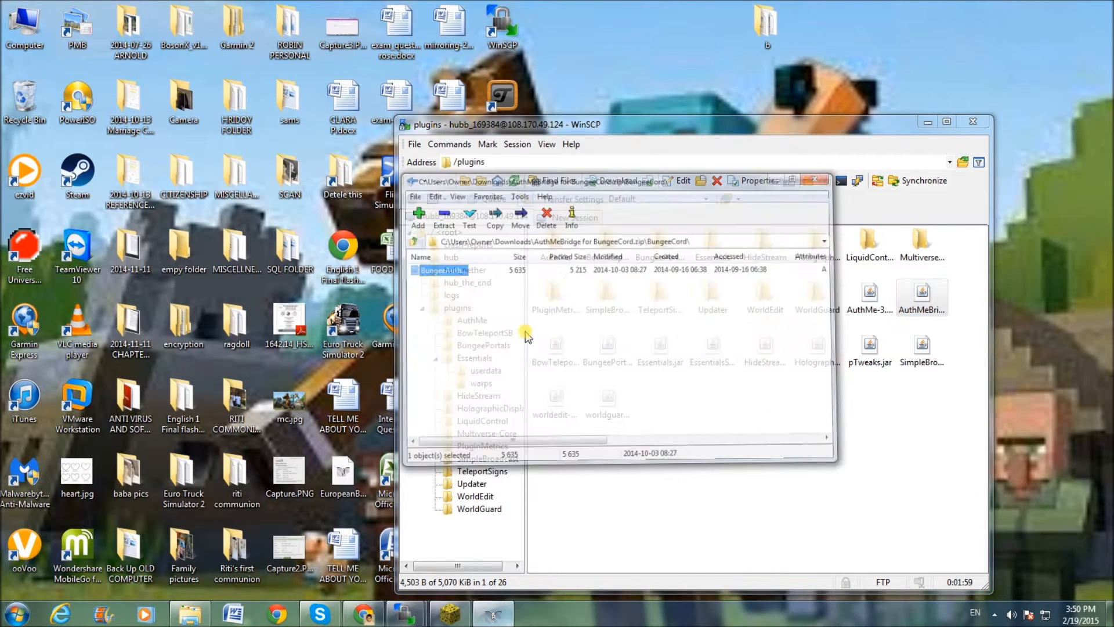
{"action": "left_click", "coordinate": [403, 191]}
{"action": "left_click", "coordinate": [424, 240]}
{"action": "double_click", "coordinate": [424, 240]}
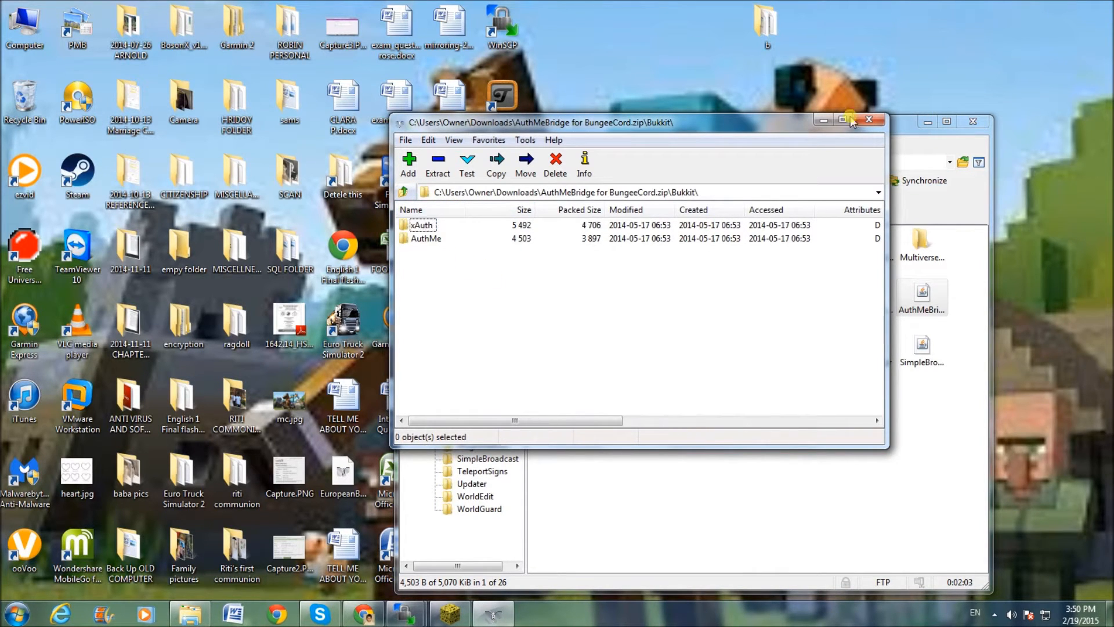
{"action": "left_click", "coordinate": [823, 121]}
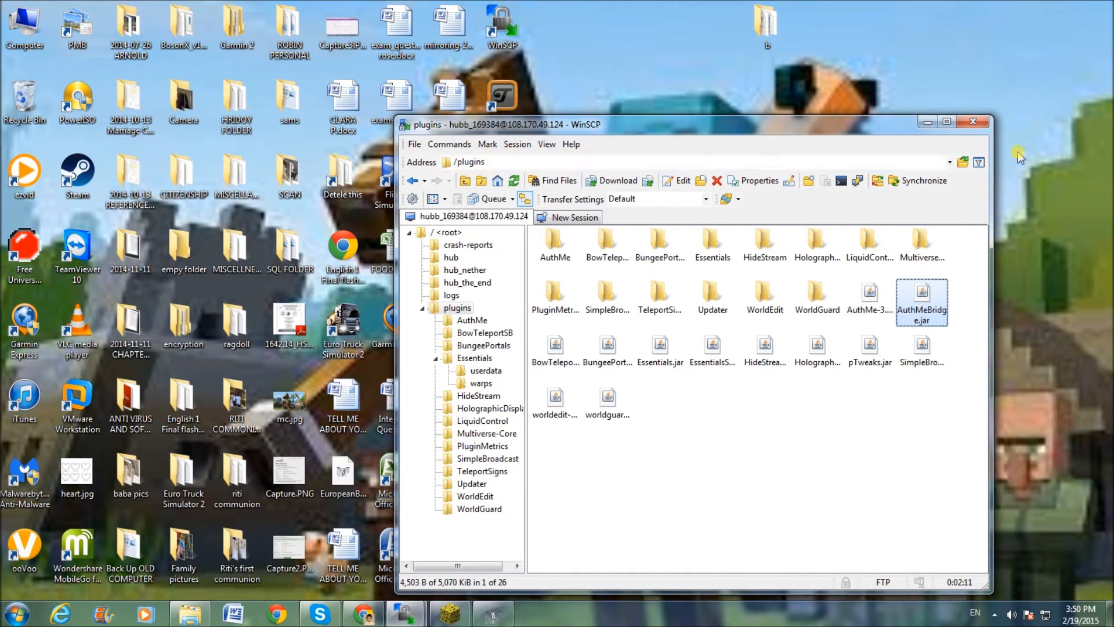
{"action": "left_click", "coordinate": [973, 123]}
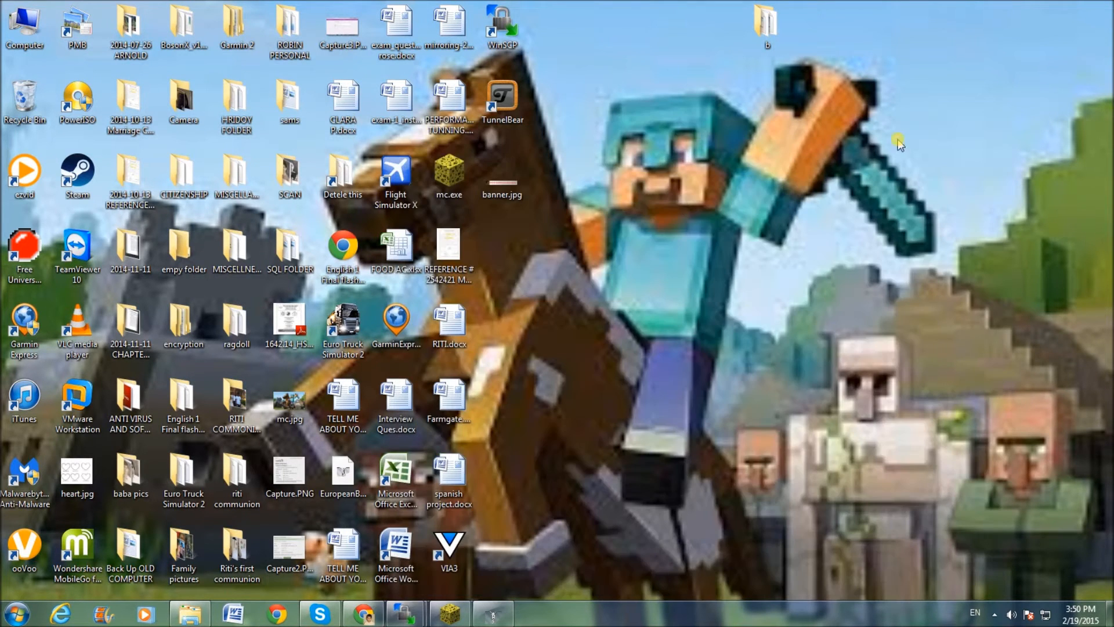
Step: Start Minecraft 1.7.9 from the Shiginima Launcher with the already entered username and the Kyle716 profile
{"action": "double_click", "coordinate": [455, 185]}
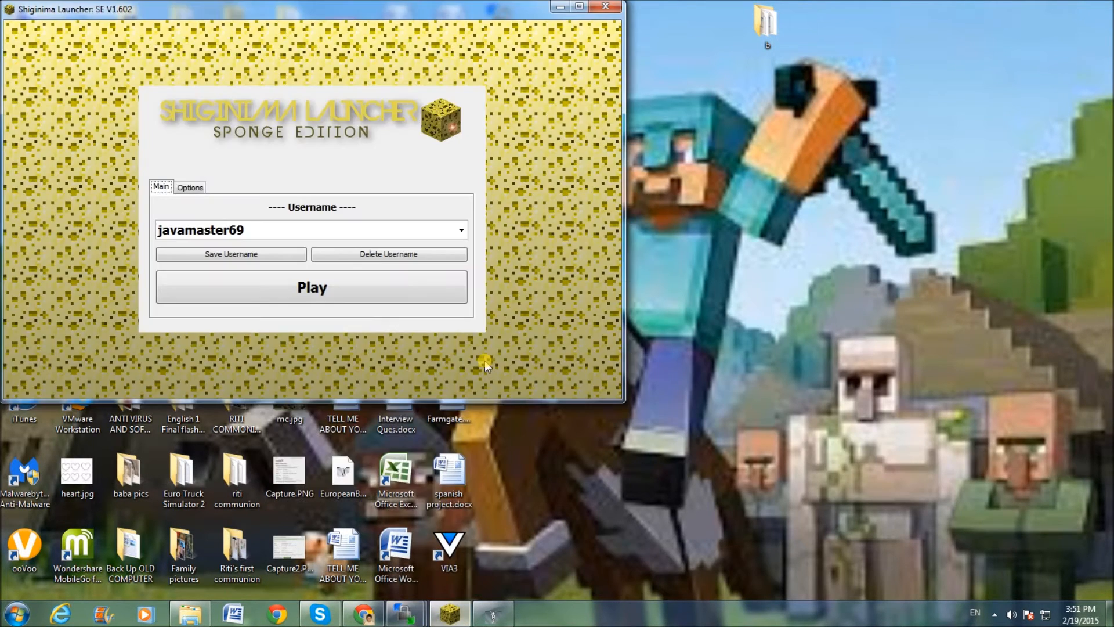
{"action": "left_click", "coordinate": [341, 293]}
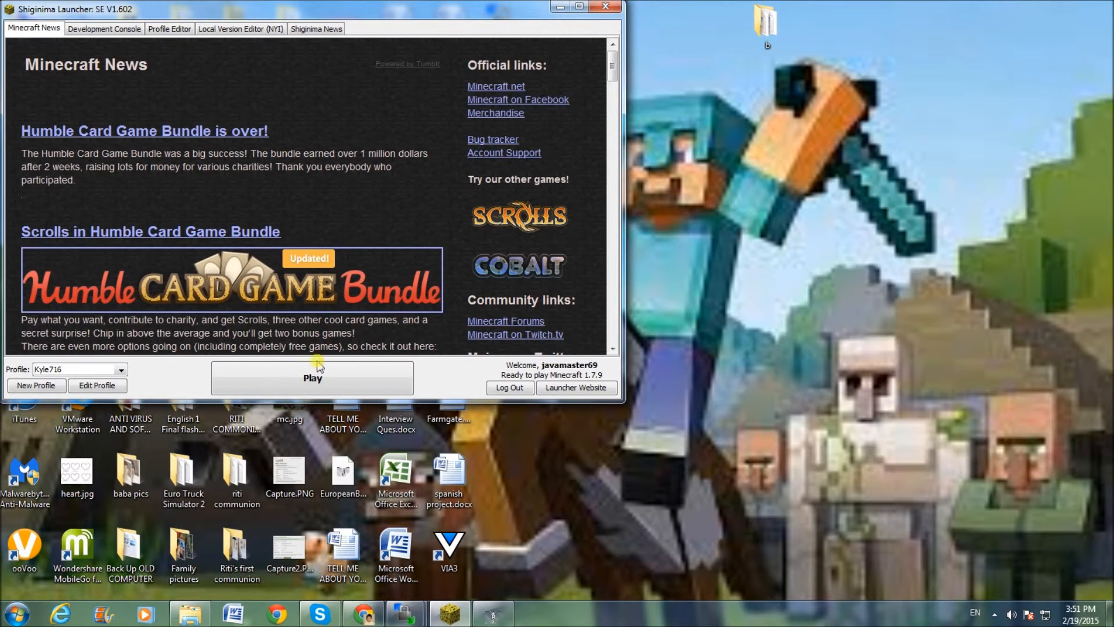
{"action": "left_click", "coordinate": [318, 382]}
{"action": "left_click_drag", "start_coordinate": [487, 11], "coordinate": [692, 72]}
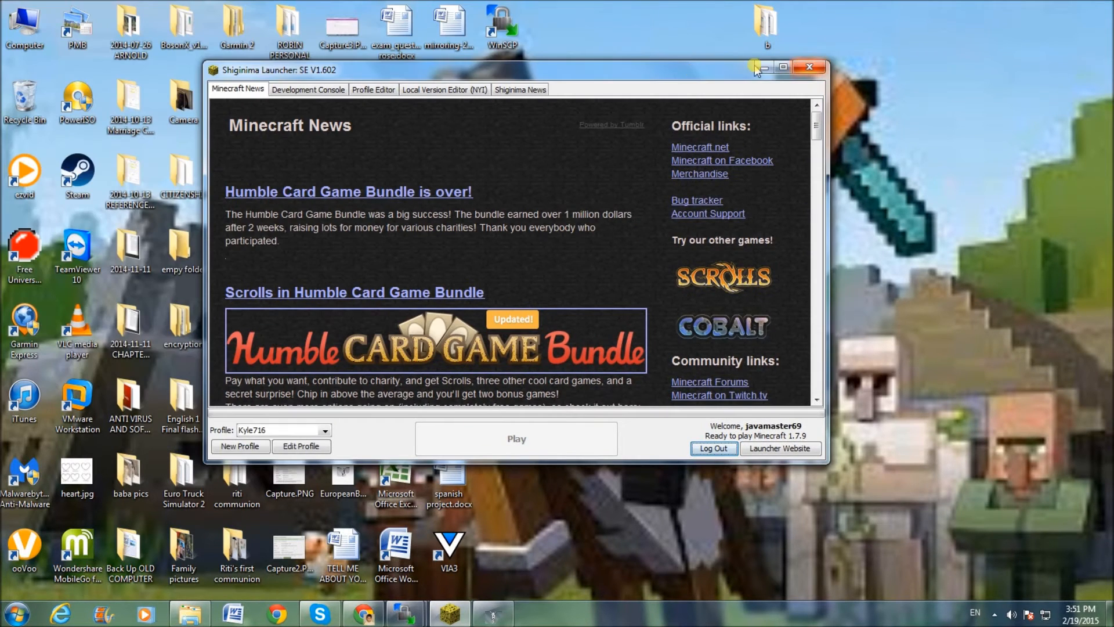
{"action": "left_click", "coordinate": [782, 67]}
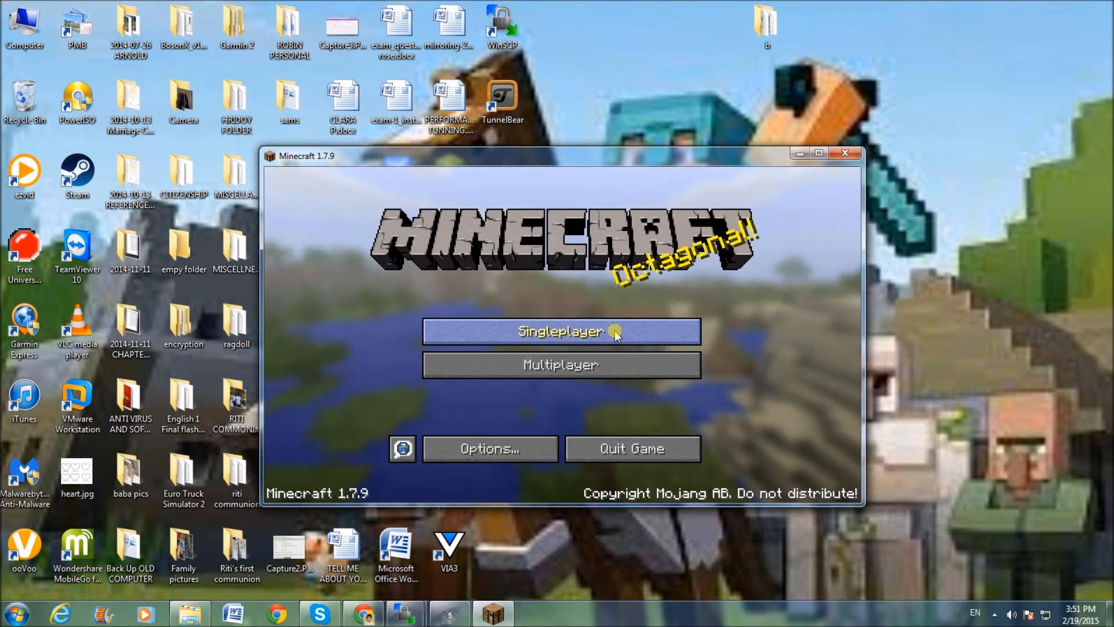
Step: Join The Pirate Hunters multiplayer server and authenticate using the /login command with the account password
{"action": "left_click", "coordinate": [622, 366]}
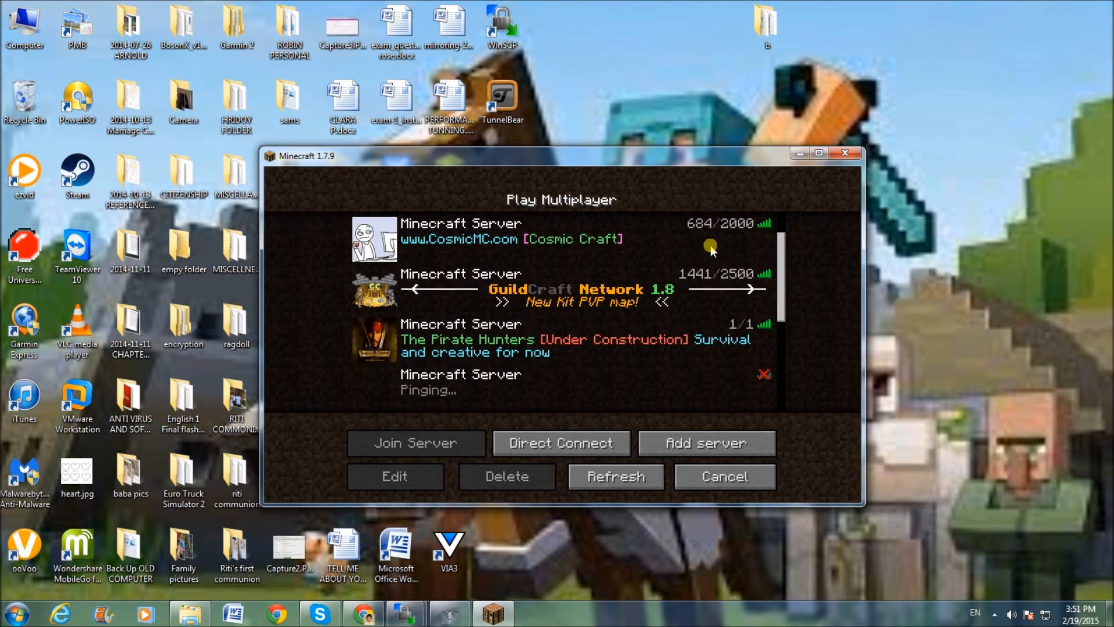
{"action": "double_click", "coordinate": [663, 342]}
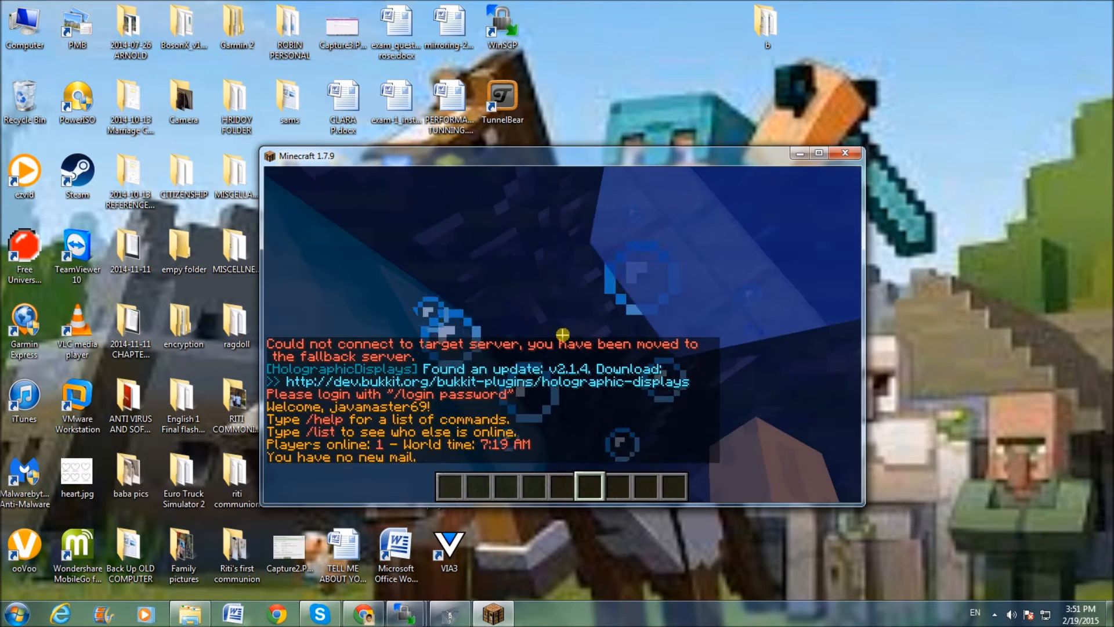
{"action": "type", "text": "/logi"}
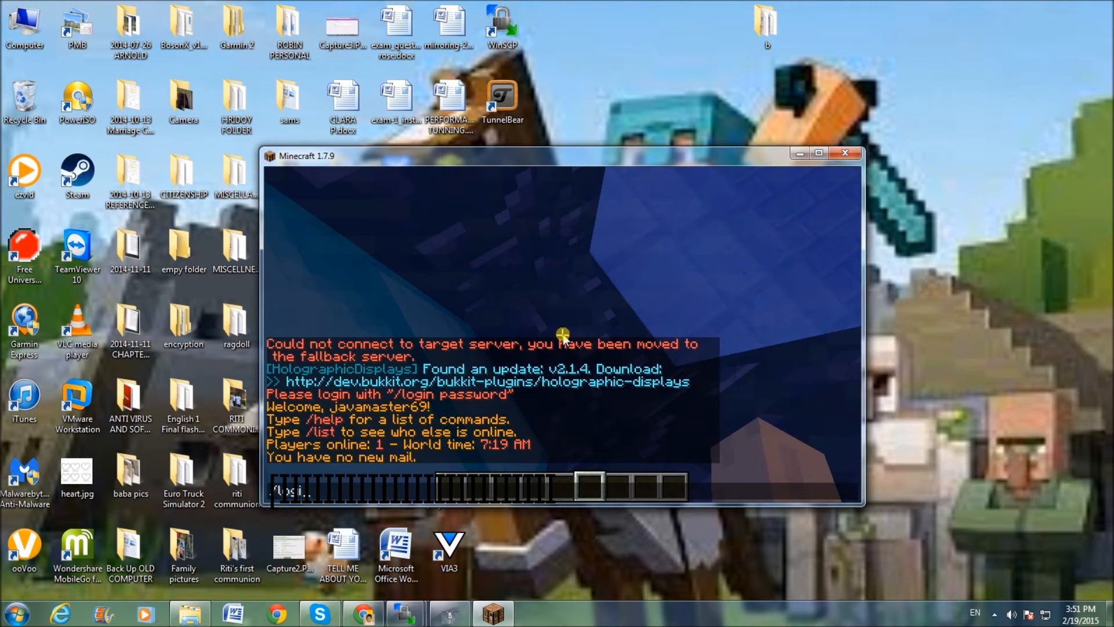
{"action": "key", "text": "Return"}
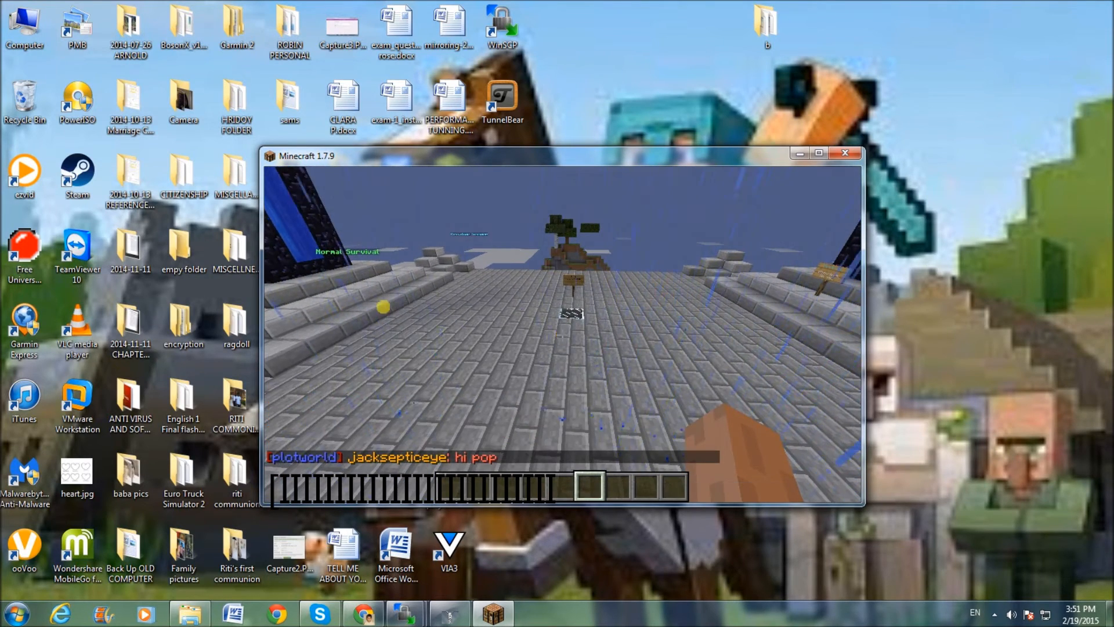
Step: Walk around the hub to look at its server portals and check the online player list
{"action": "key", "text": "w"}
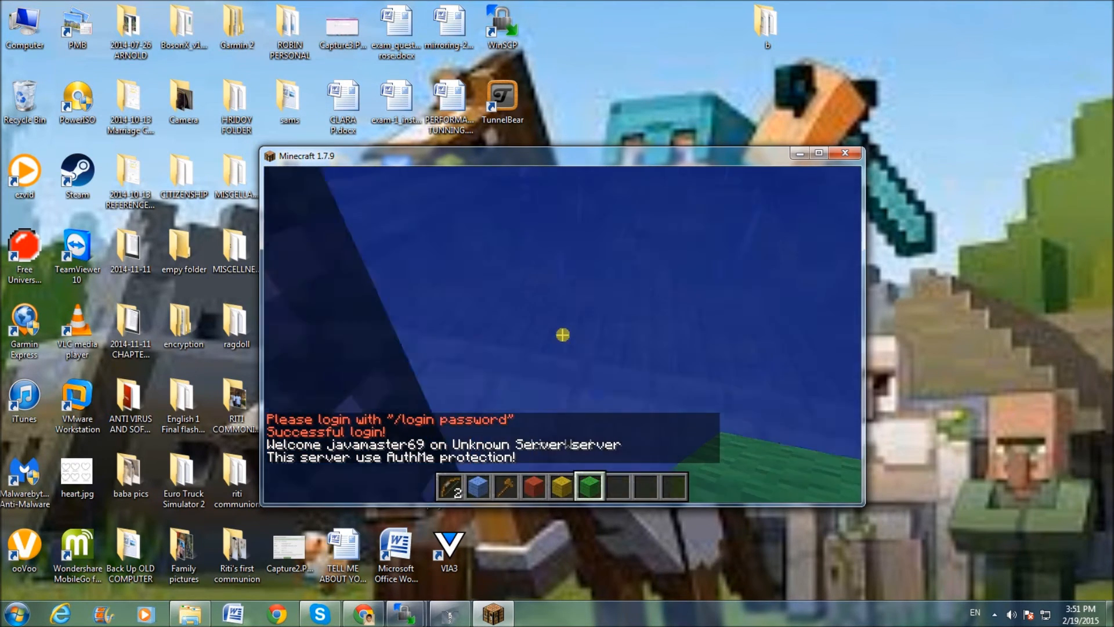
{"action": "key", "text": "w"}
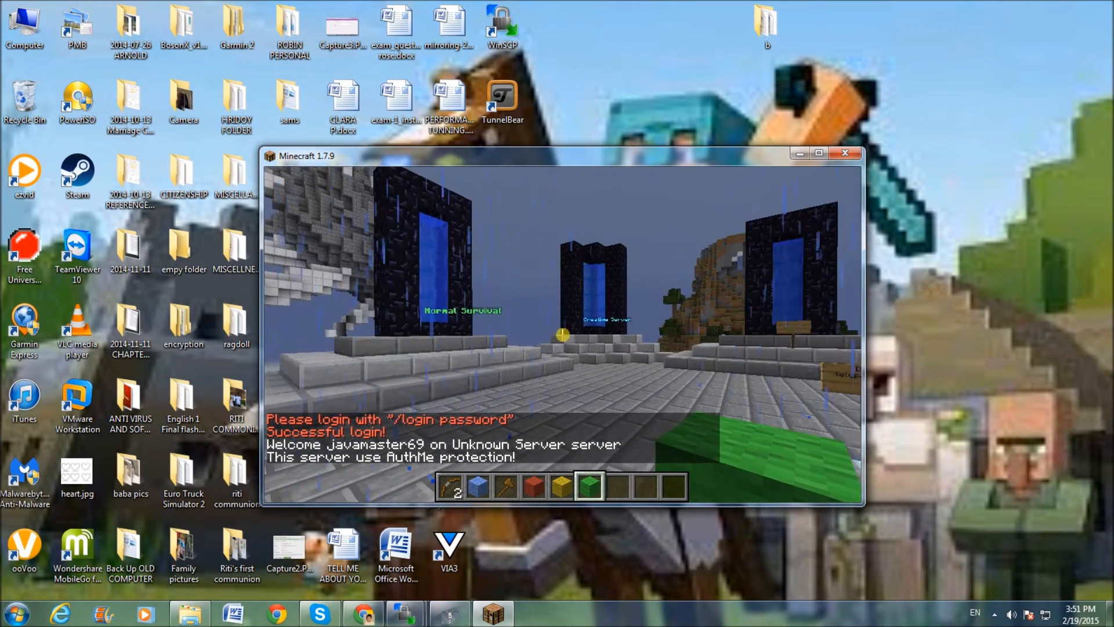
{"action": "key", "text": "w"}
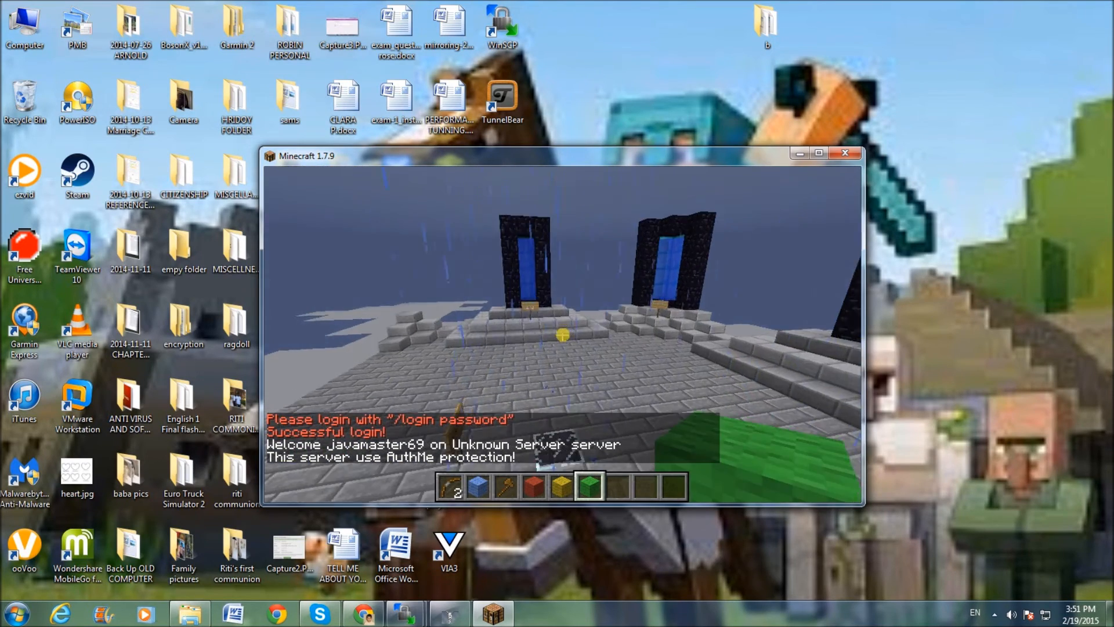
{"action": "key", "text": "t"}
{"action": "key", "text": "Escape"}
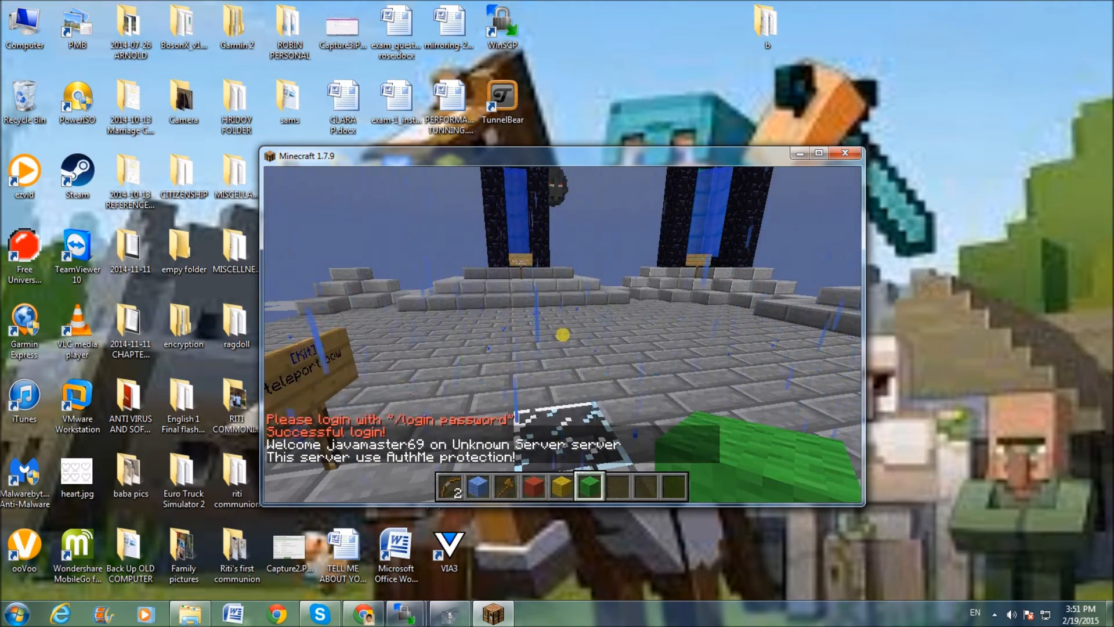
{"action": "key", "text": "Tab"}
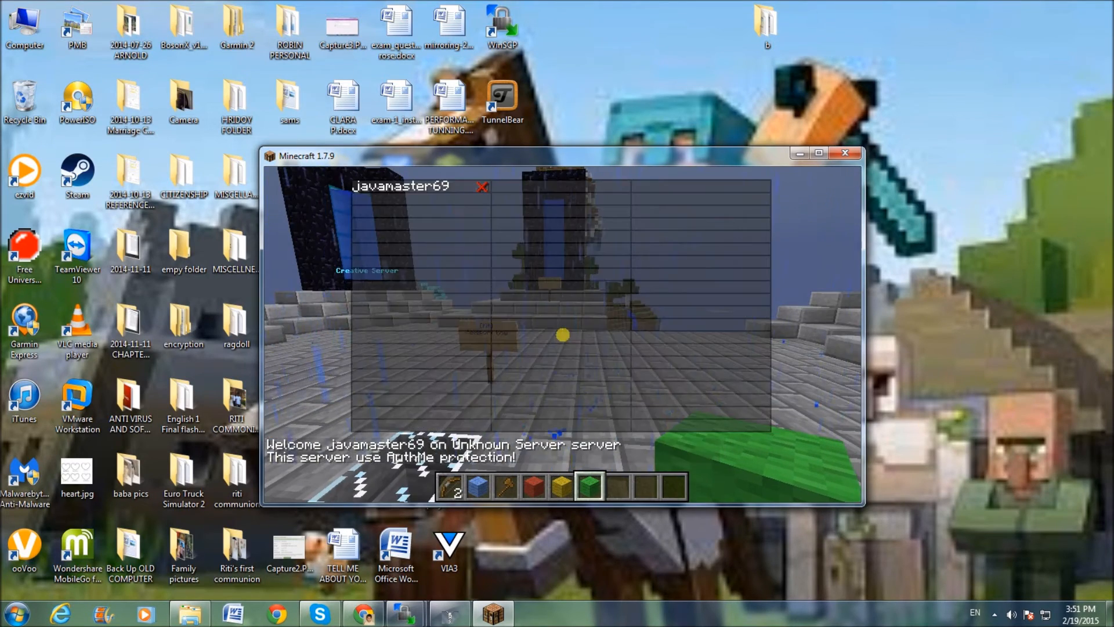
{"action": "key", "text": "Tab"}
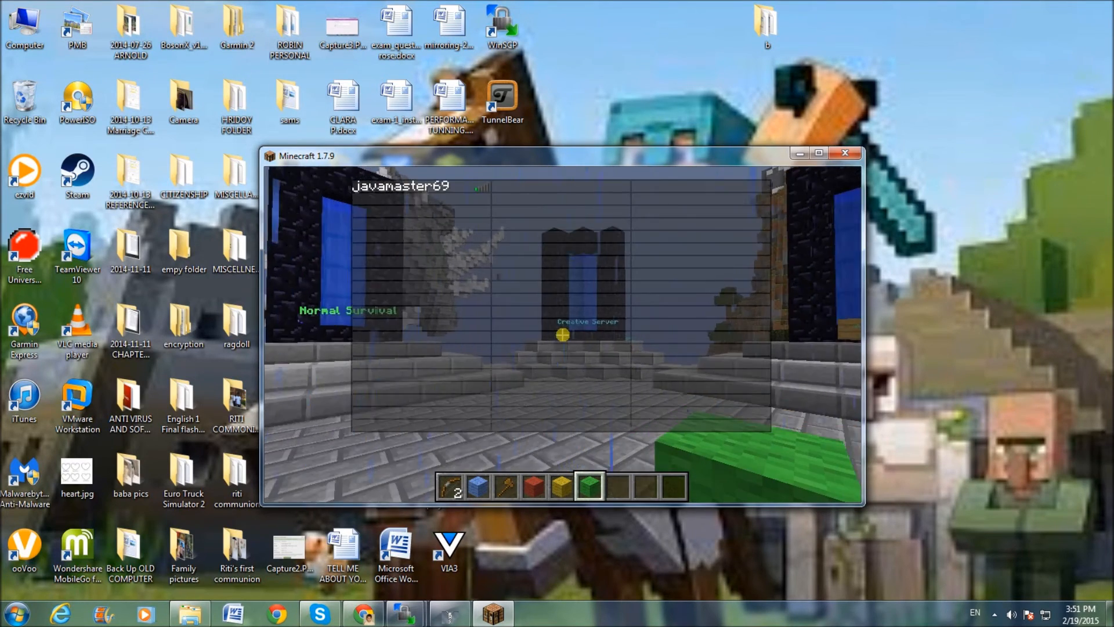
Step: Review the AuthMe login messages in the chat history, look around the hub's portals again, and minimize the game
{"action": "key", "text": "t"}
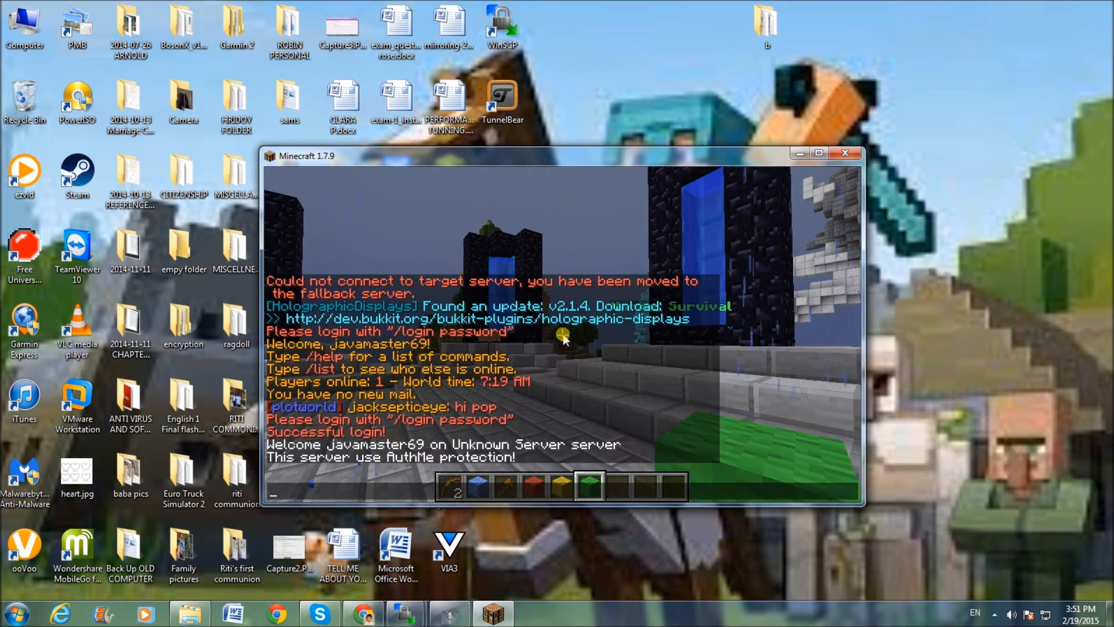
{"action": "key", "text": "w"}
{"action": "key", "text": "w"}
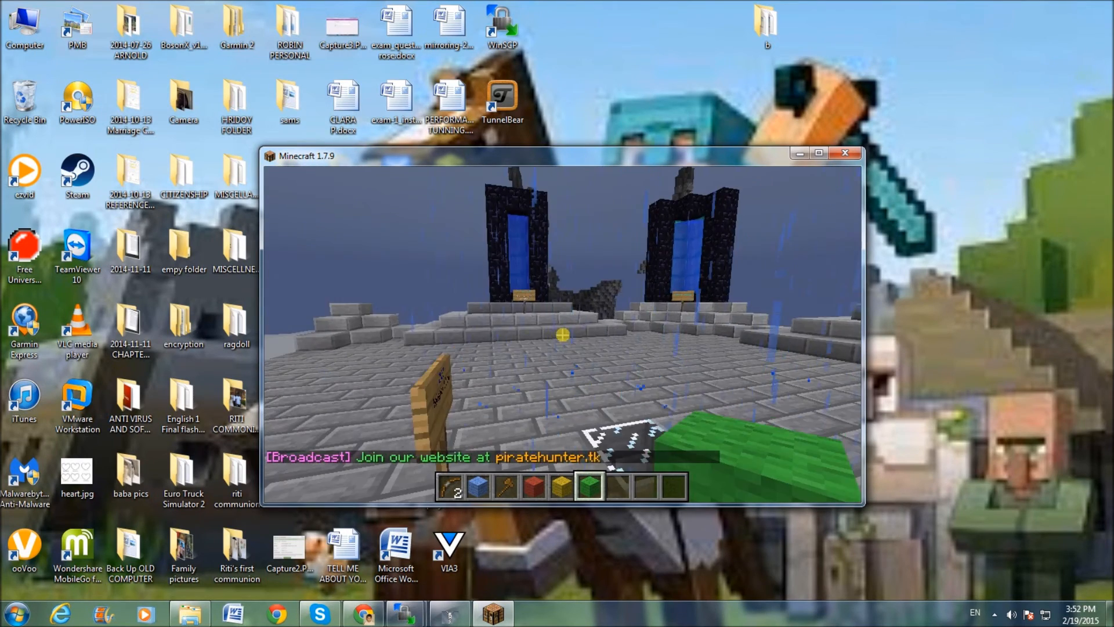
{"action": "key", "text": "w"}
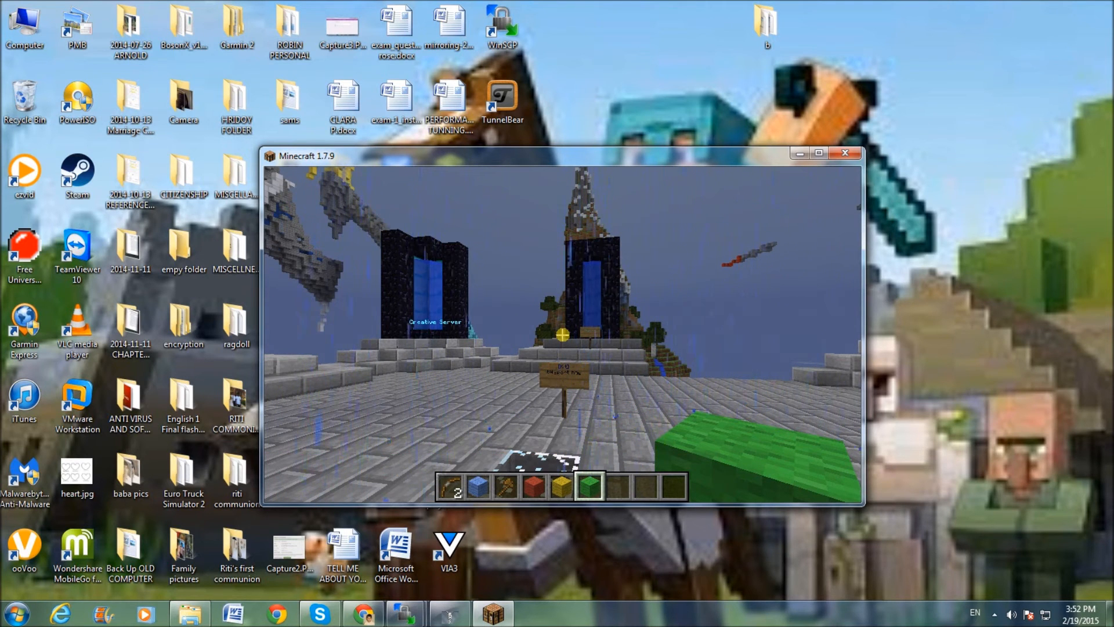
{"action": "key", "text": "w"}
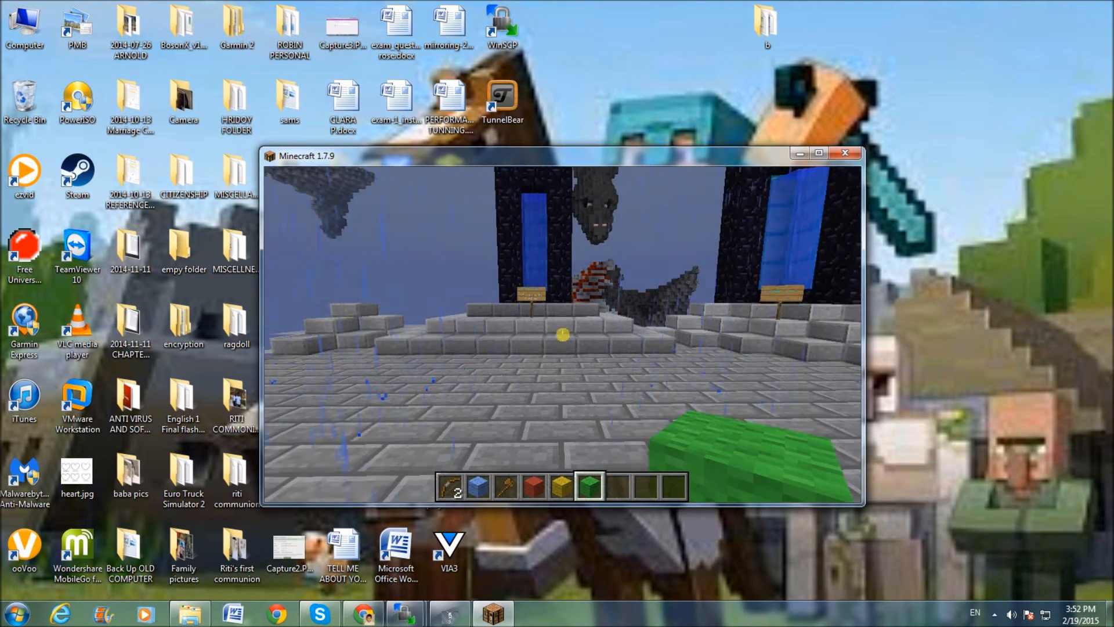
{"action": "key", "text": "w"}
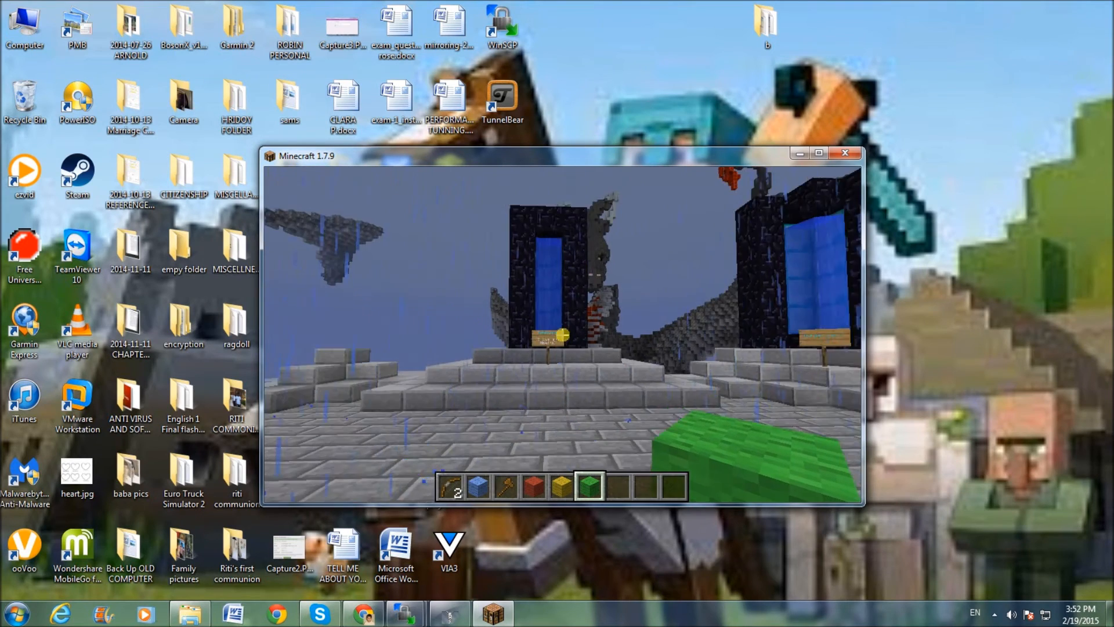
{"action": "key", "text": "w"}
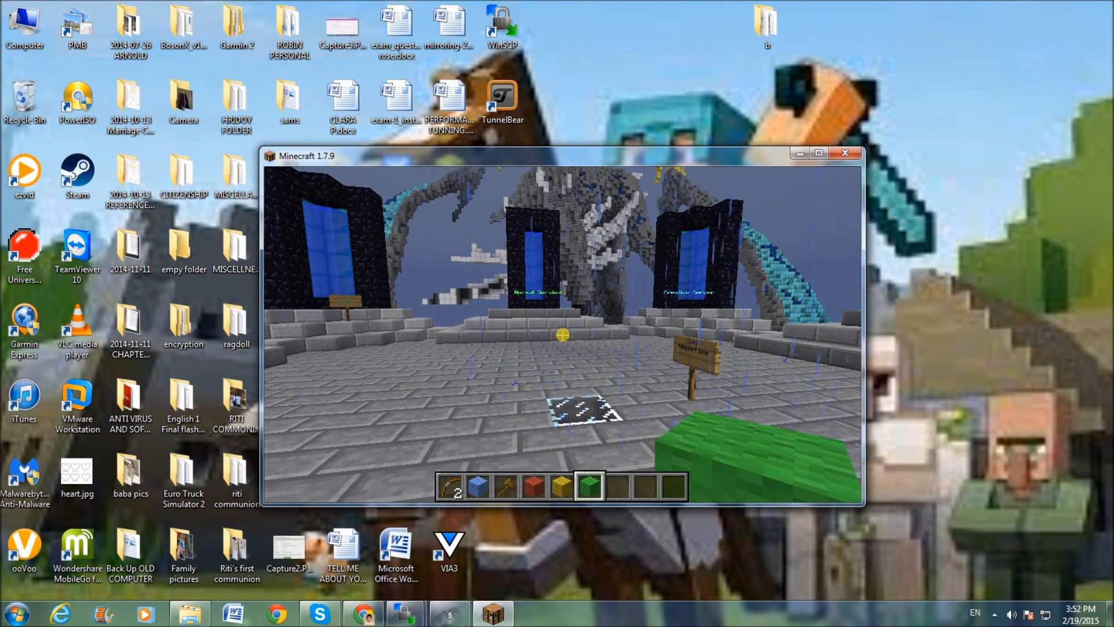
{"action": "key", "text": "t"}
{"action": "left_click", "coordinate": [800, 153]}
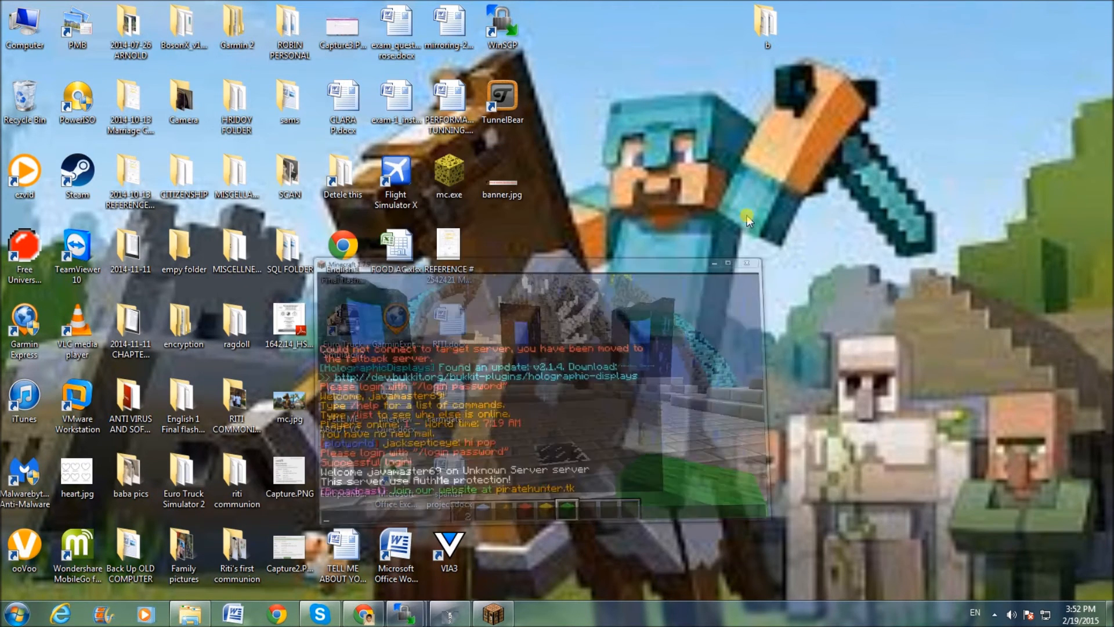
Step: Return to the hub server's plugins in WinSCP and open config.yml from the AuthMe folder
{"action": "mouse_move", "coordinate": [405, 620]}
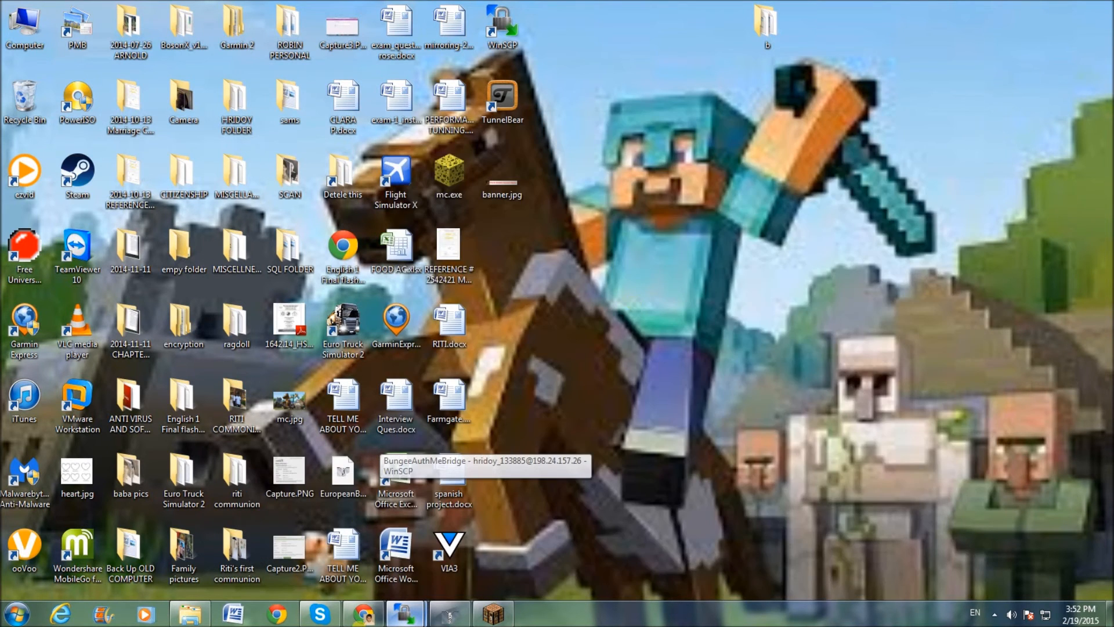
{"action": "left_click", "coordinate": [419, 586]}
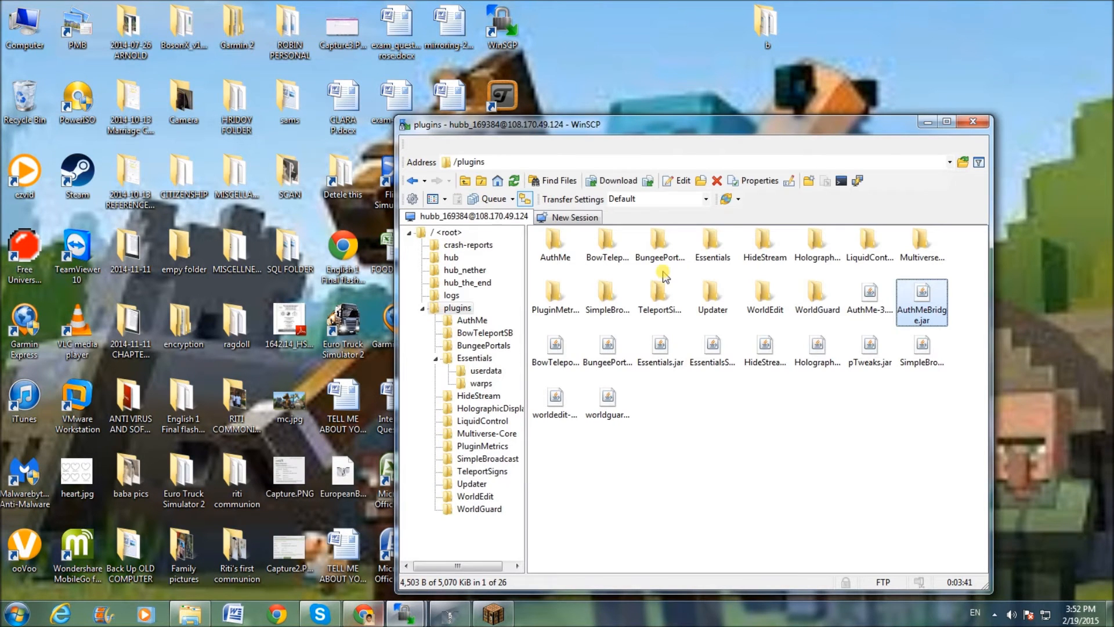
{"action": "double_click", "coordinate": [556, 249]}
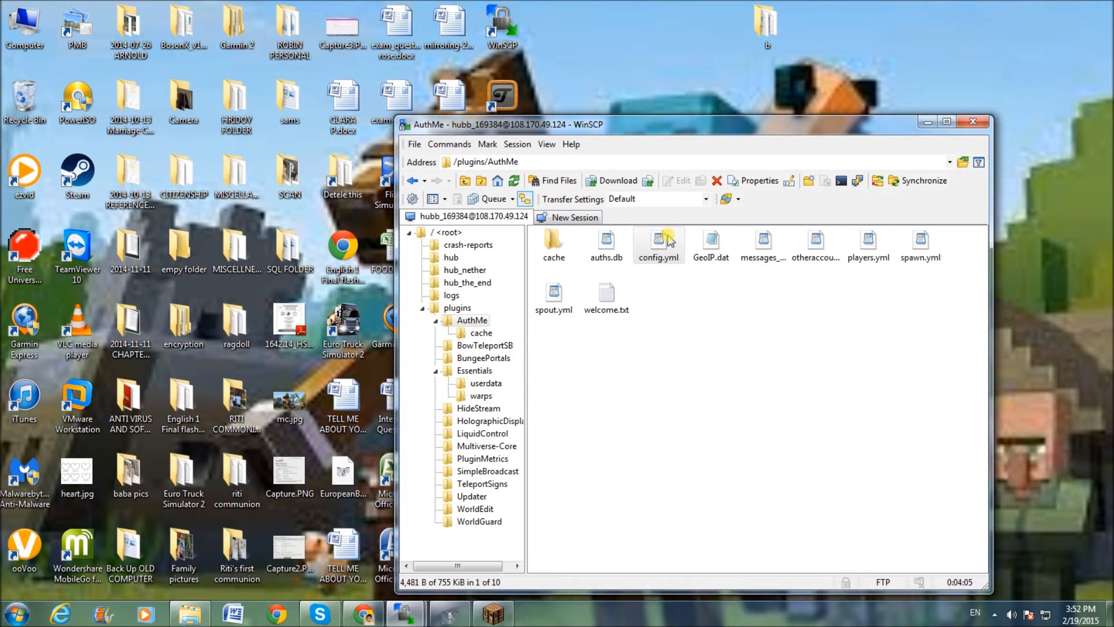
{"action": "double_click", "coordinate": [668, 240]}
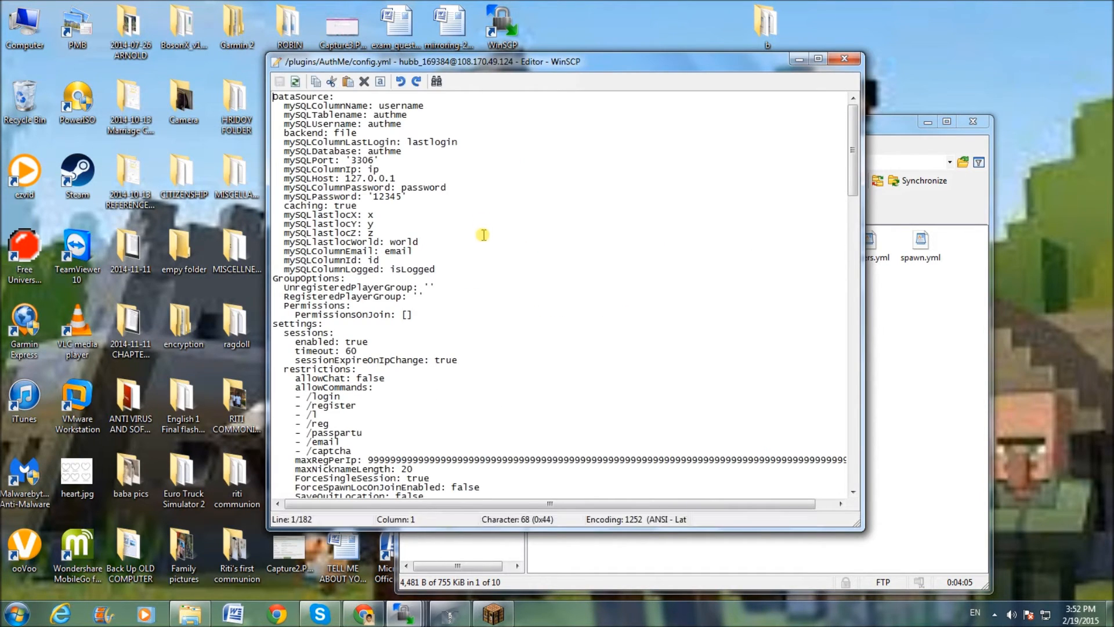
Step: Examine the maxRegPerIp value and the surrounding session and restriction settings in AuthMe's config.yml
{"action": "left_click_drag", "start_coordinate": [371, 460], "coordinate": [775, 453]}
{"action": "scroll", "coordinate": [798, 454], "scroll_direction": "down", "scroll_amount": 2}
{"action": "left_click_drag", "start_coordinate": [610, 411], "coordinate": [855, 405]}
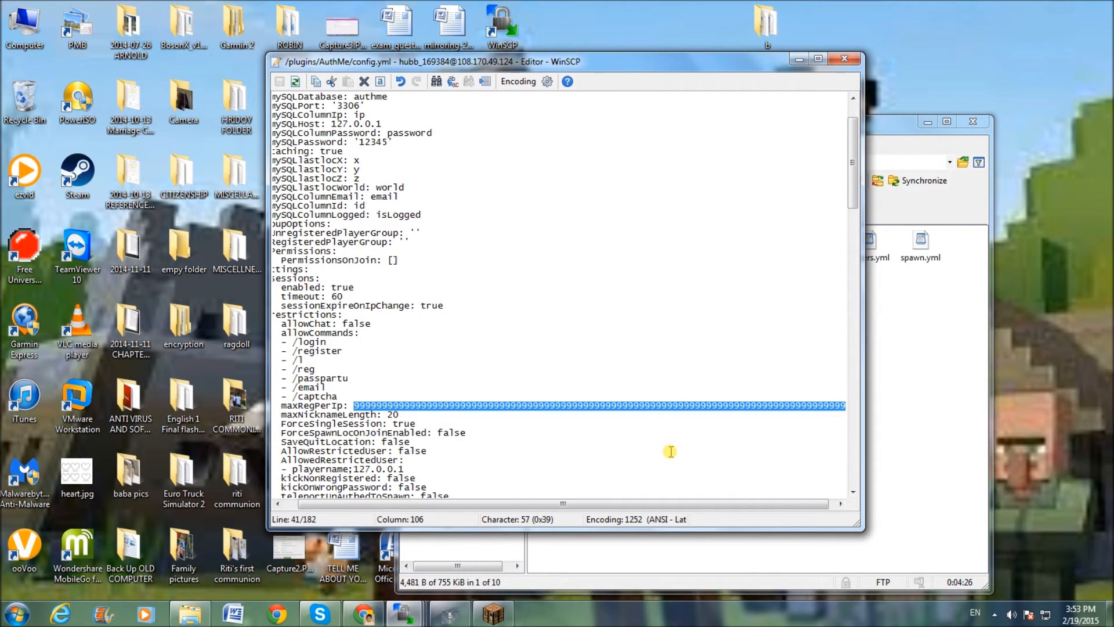
{"action": "left_click", "coordinate": [439, 361]}
{"action": "left_click_drag", "start_coordinate": [356, 405], "coordinate": [862, 405]}
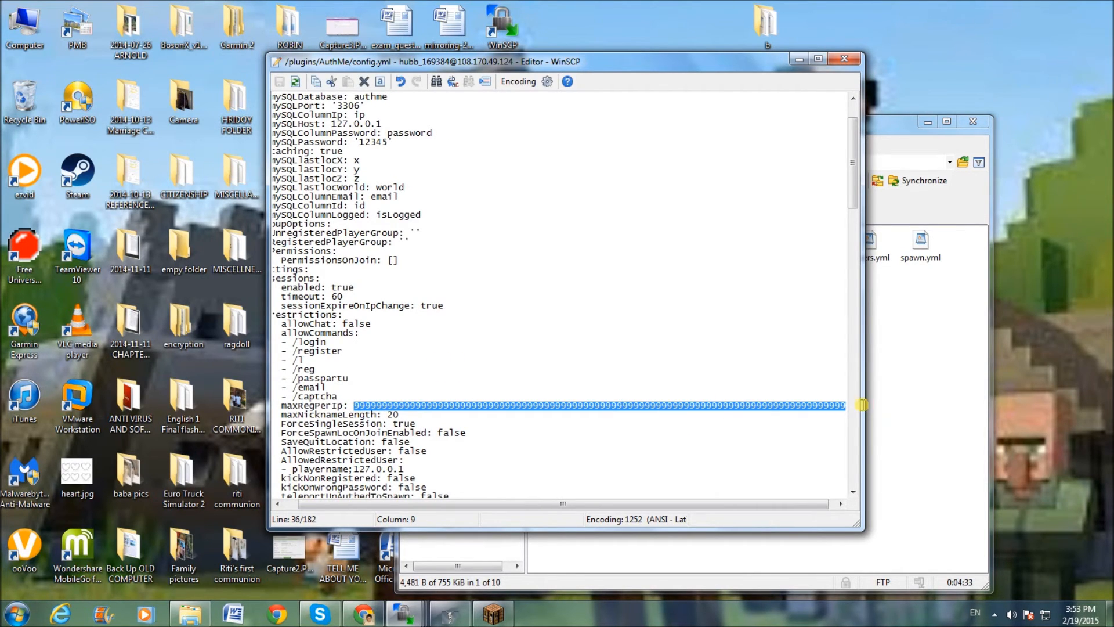
{"action": "left_click", "coordinate": [535, 387]}
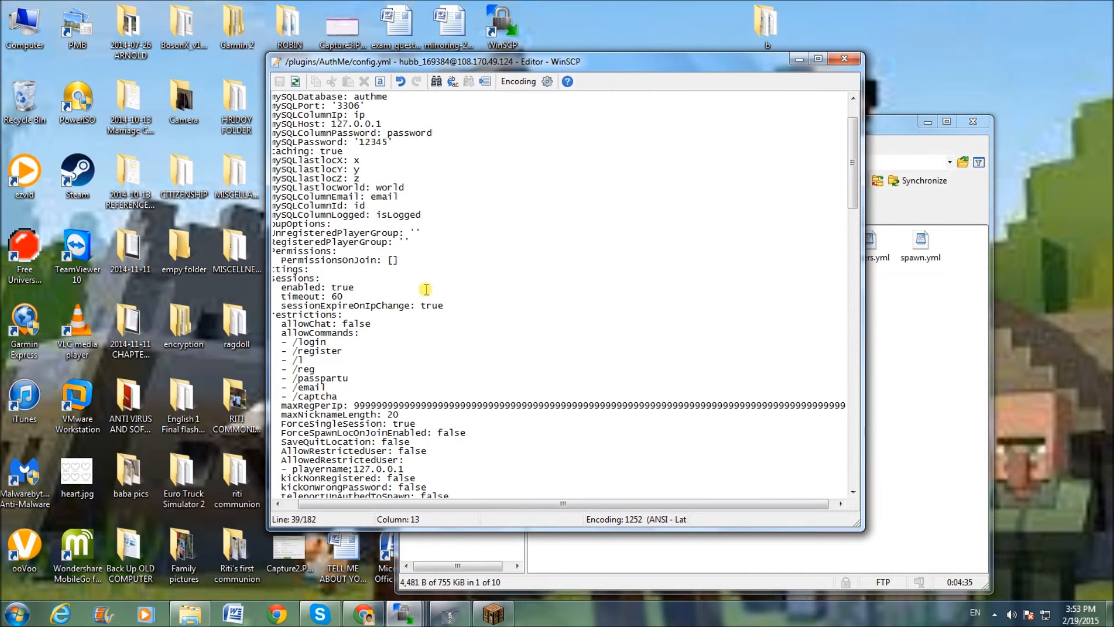
{"action": "scroll", "coordinate": [426, 289], "scroll_direction": "up", "scroll_amount": 2}
{"action": "scroll", "coordinate": [442, 278], "scroll_direction": "down", "scroll_amount": 6}
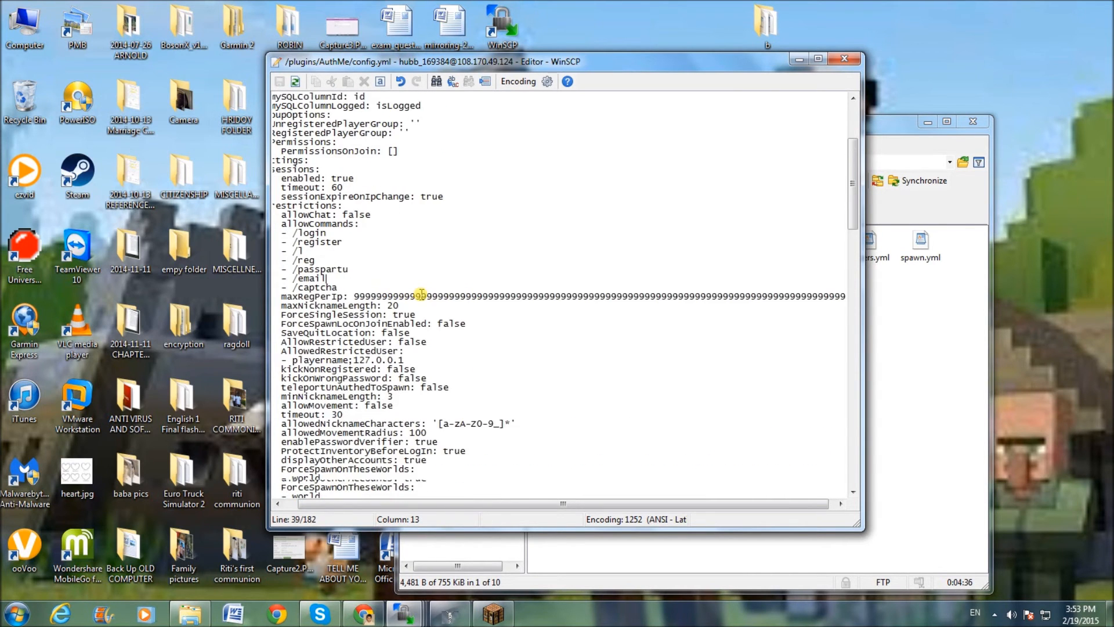
{"action": "scroll", "coordinate": [458, 267], "scroll_direction": "up", "scroll_amount": 3}
{"action": "scroll", "coordinate": [458, 267], "scroll_direction": "up", "scroll_amount": 3}
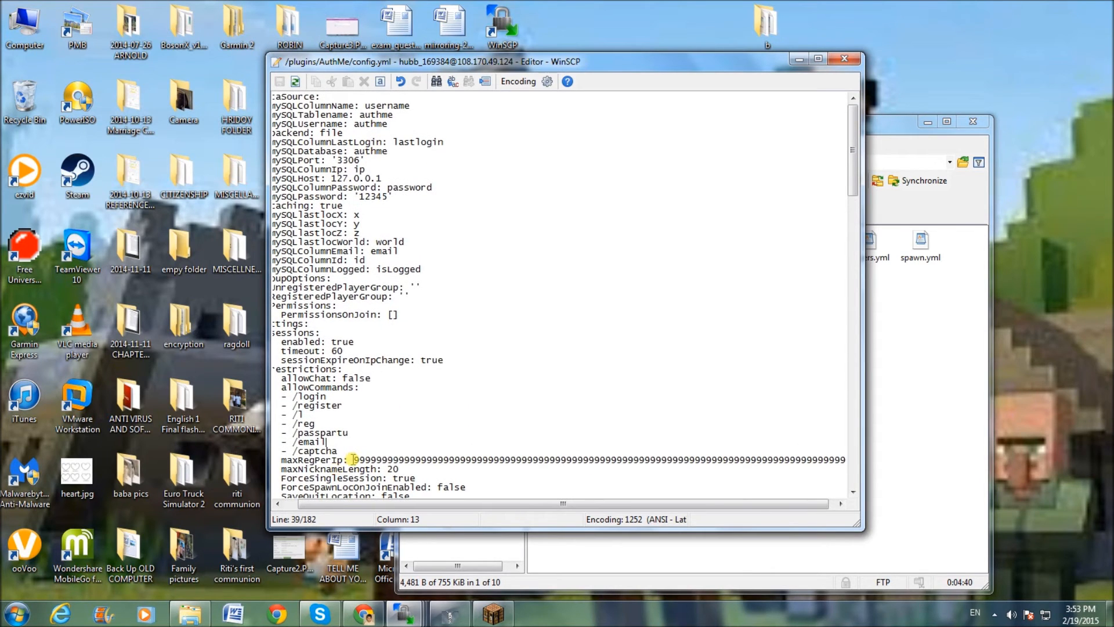
{"action": "left_click", "coordinate": [350, 459]}
{"action": "left_click_drag", "start_coordinate": [355, 459], "coordinate": [361, 460]}
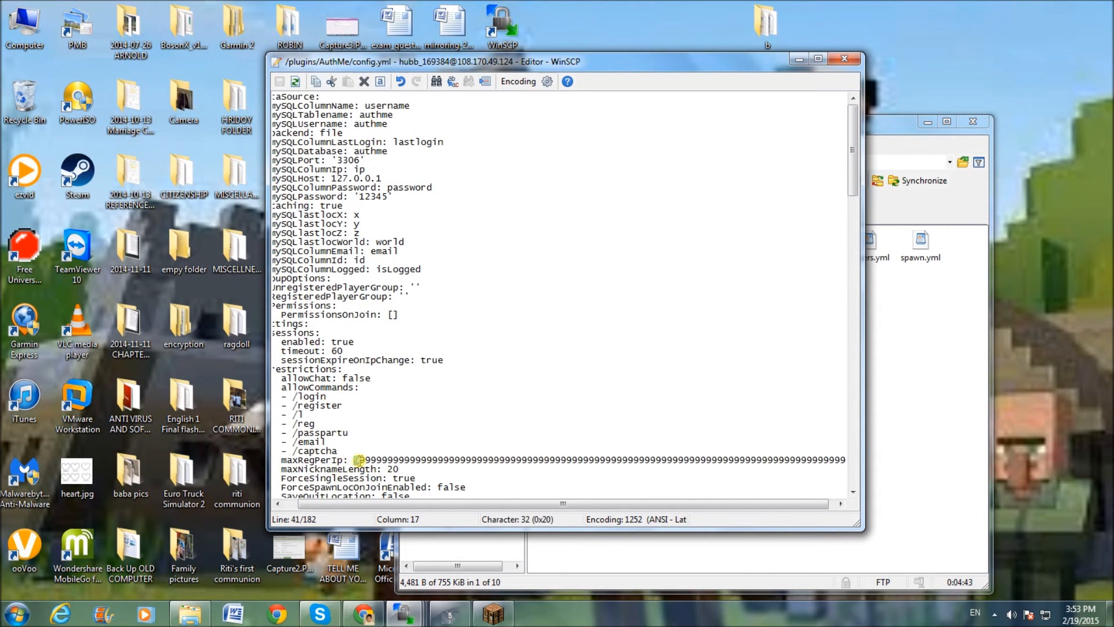
Step: Highlight the maxRegPerIp value in AuthMe's config.yml and look over the lines around it
{"action": "left_click", "coordinate": [350, 459]}
{"action": "left_click_drag", "start_coordinate": [419, 460], "coordinate": [856, 459]}
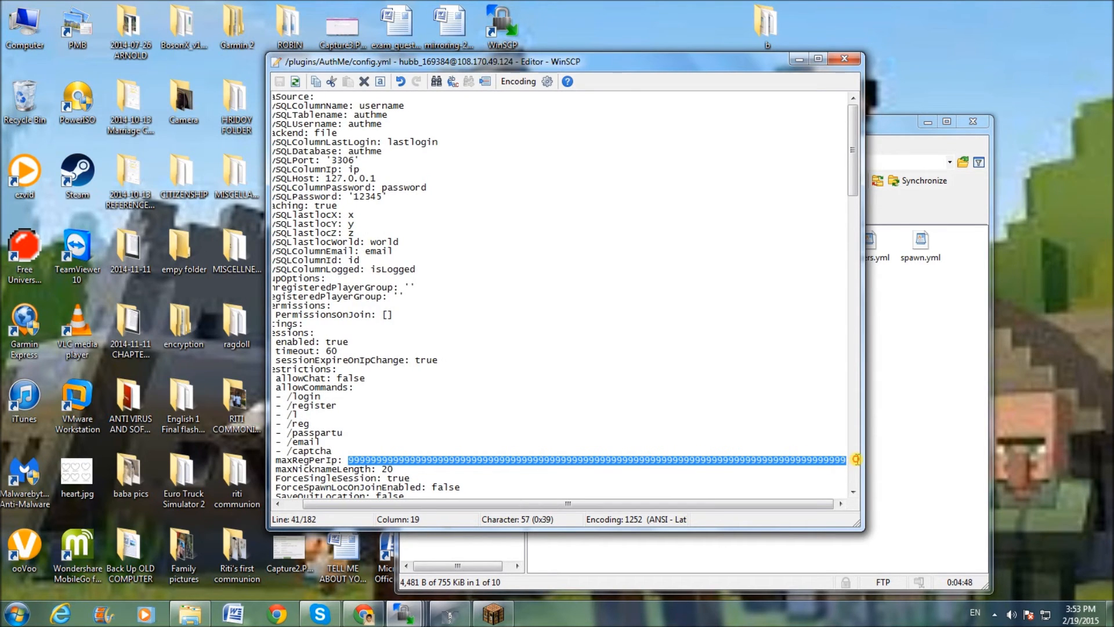
{"action": "left_click", "coordinate": [357, 453]}
{"action": "scroll", "coordinate": [464, 337], "scroll_direction": "down", "scroll_amount": 2}
{"action": "scroll", "coordinate": [464, 338], "scroll_direction": "up", "scroll_amount": 2}
{"action": "scroll", "coordinate": [464, 338], "scroll_direction": "down", "scroll_amount": 1}
{"action": "left_click_drag", "start_coordinate": [374, 505], "coordinate": [328, 505]}
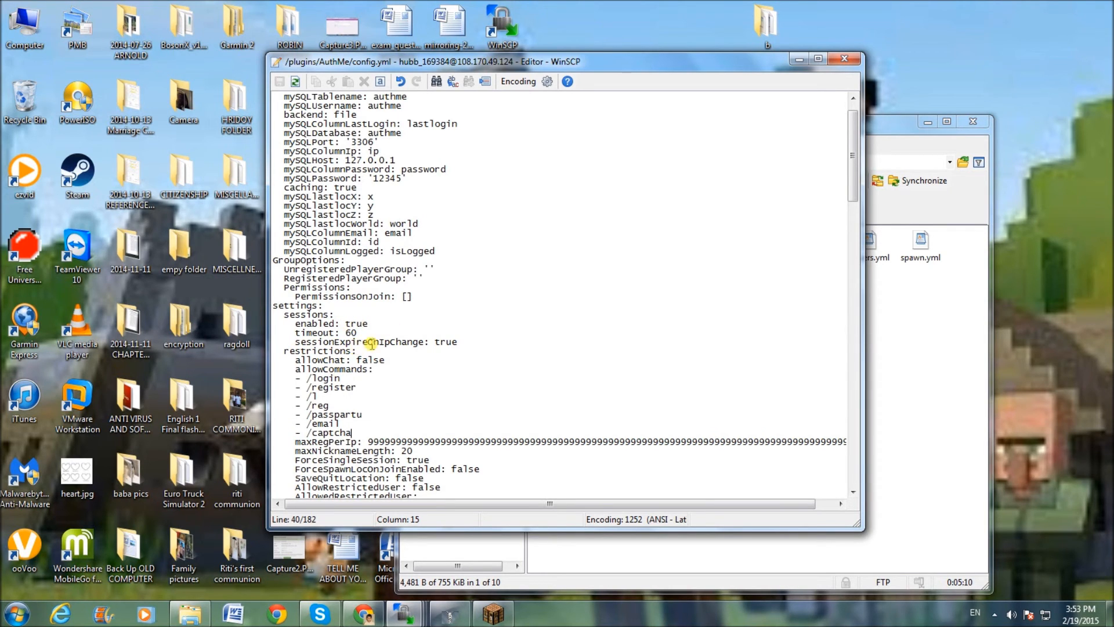
Step: Point out the sessionExpireOnIpChange and session timeout settings, and close config.yml
{"action": "double_click", "coordinate": [448, 343]}
{"action": "left_click", "coordinate": [460, 345]}
{"action": "left_click", "coordinate": [357, 332]}
{"action": "left_click", "coordinate": [498, 312]}
{"action": "left_click", "coordinate": [849, 59]}
Step: Switch to Minecraft, disconnect from the server, and rejoin The Pirate Hunters server from the multiplayer list
{"action": "left_click", "coordinate": [499, 613]}
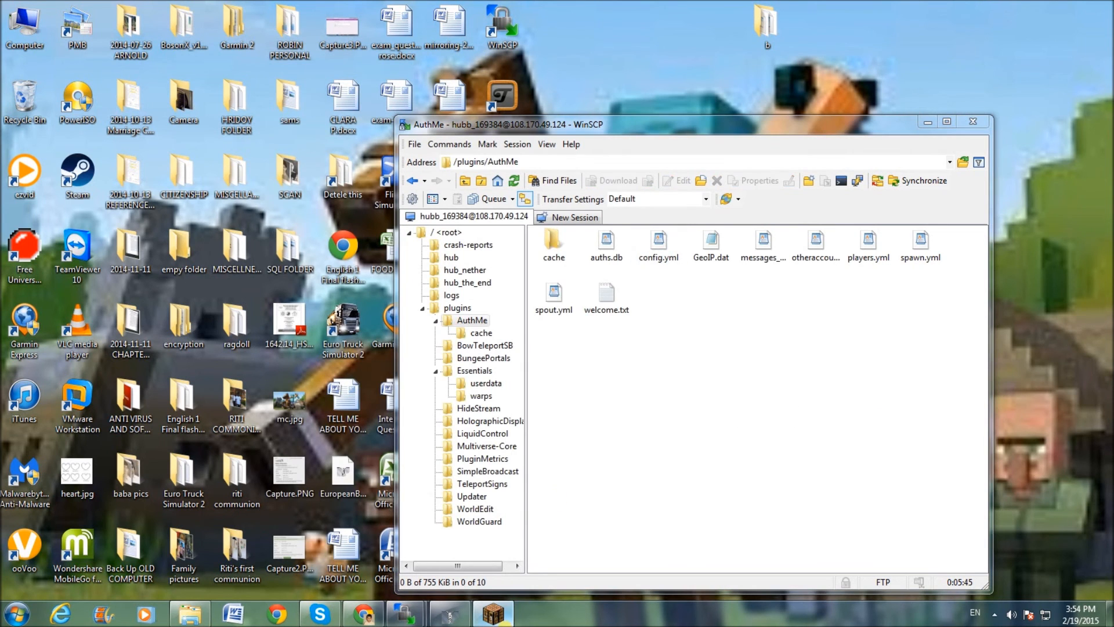
{"action": "key", "text": "Escape"}
{"action": "left_click", "coordinate": [604, 406]}
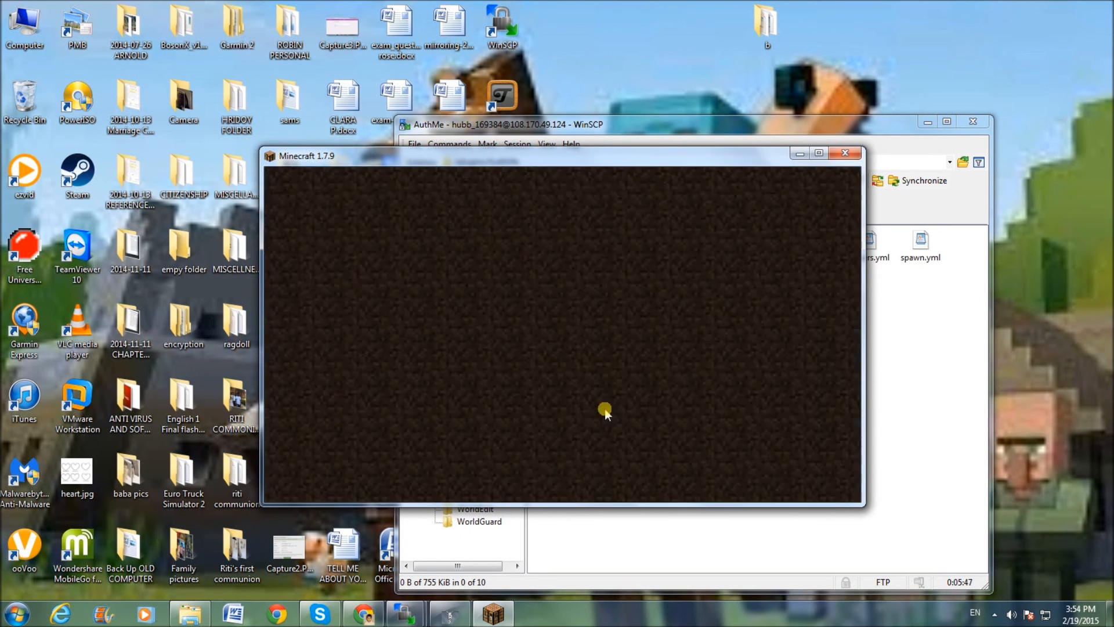
{"action": "left_click", "coordinate": [590, 365]}
{"action": "scroll", "coordinate": [628, 269], "scroll_direction": "down", "scroll_amount": 1}
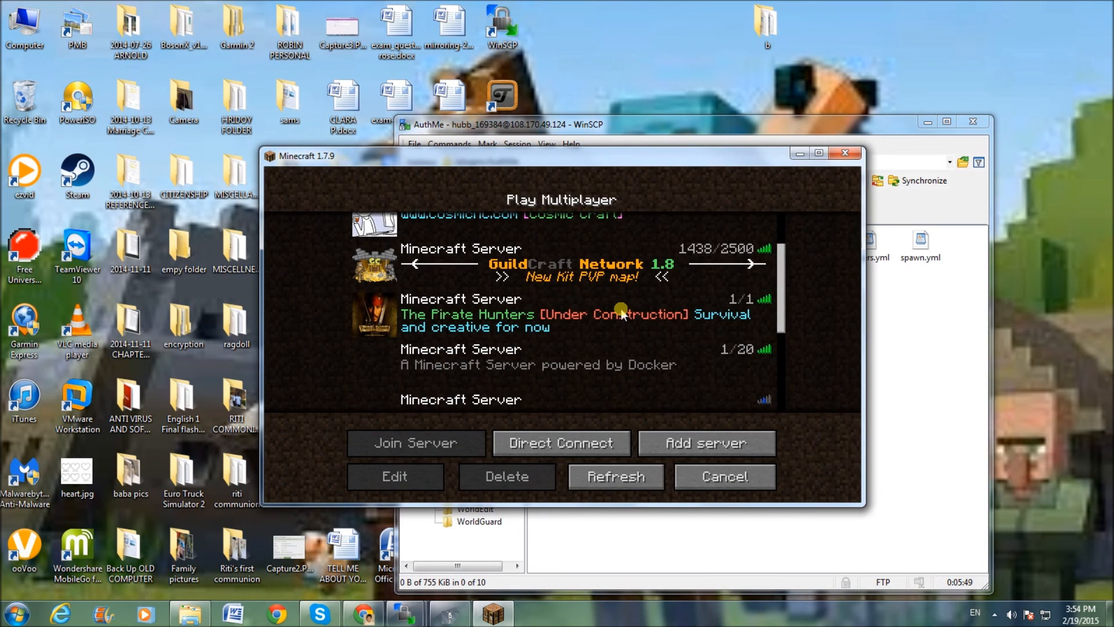
{"action": "double_click", "coordinate": [622, 313]}
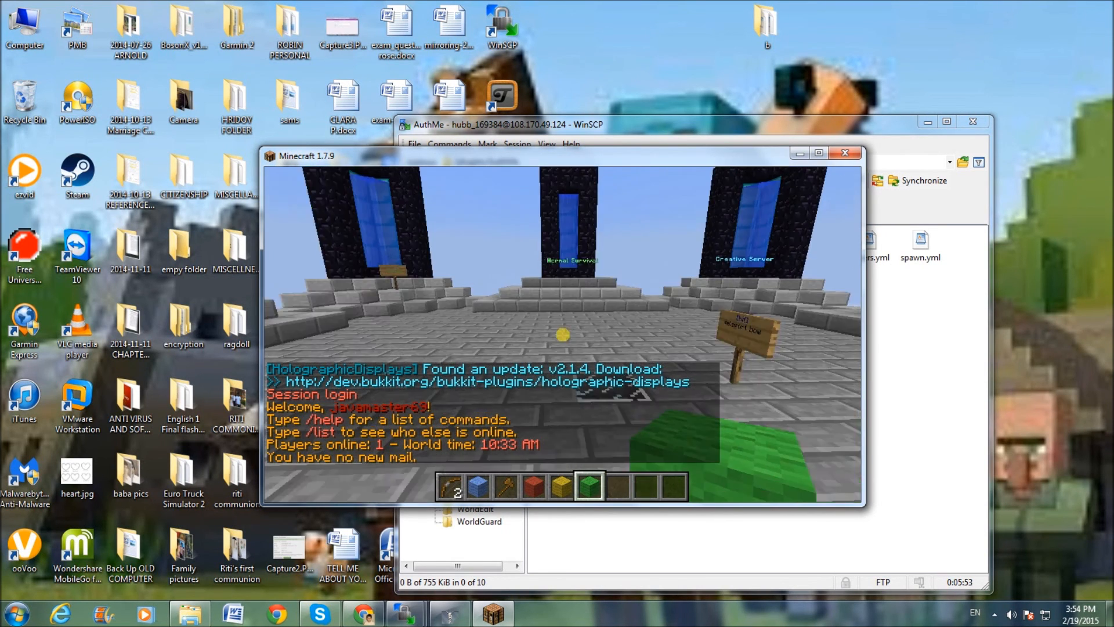
Step: Walk around the hub plaza to view the survival and creative server portals and the teleport bow sign
{"action": "key", "text": "w"}
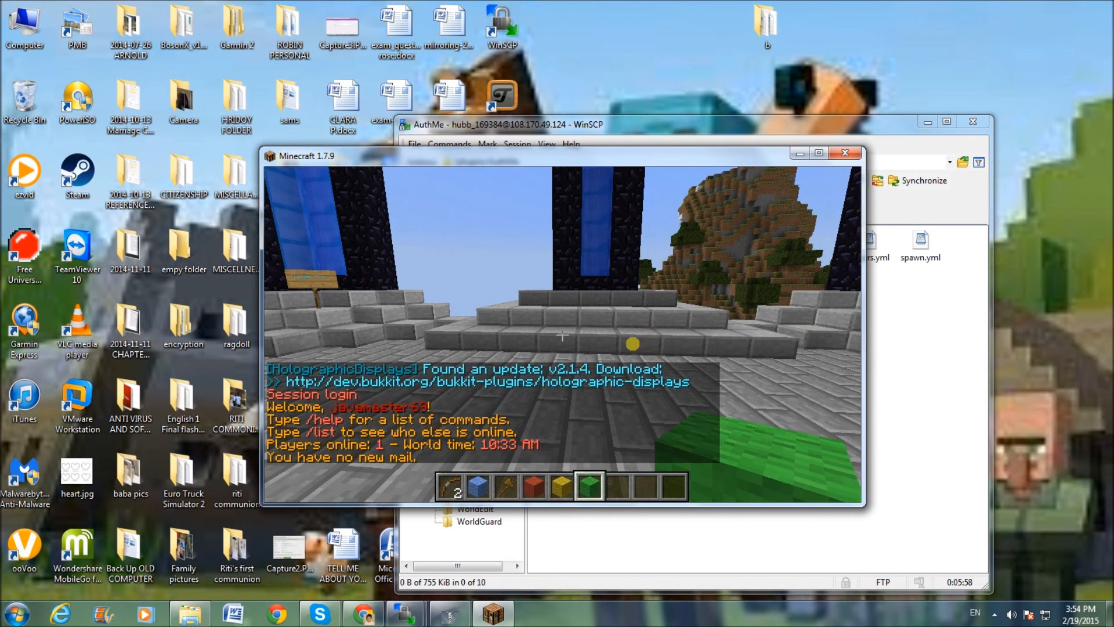
{"action": "key", "text": "s"}
{"action": "key", "text": "w"}
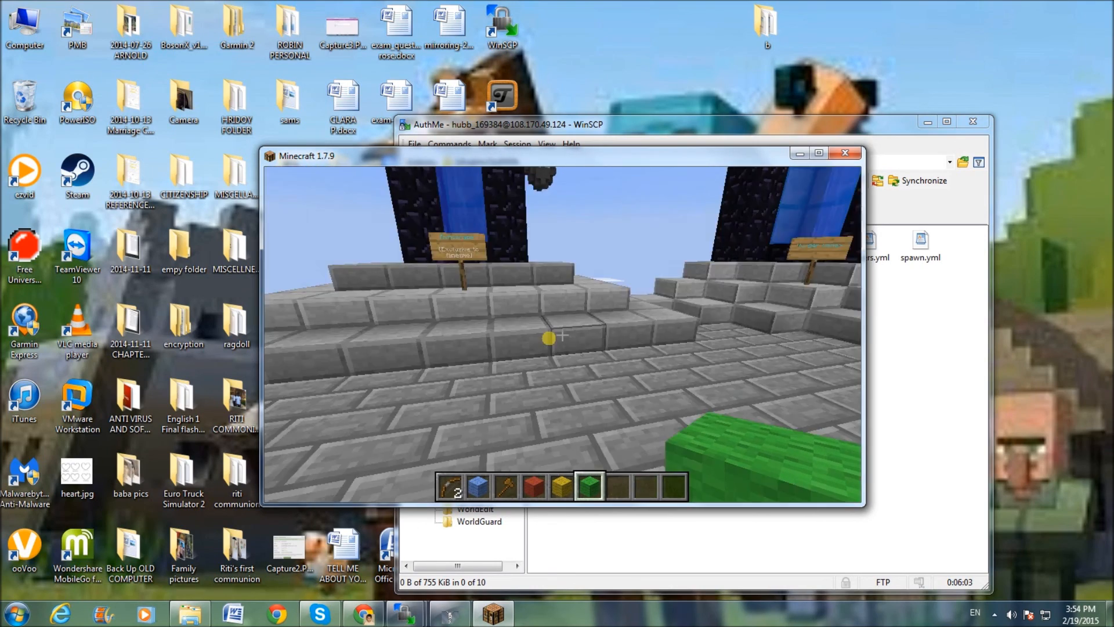
{"action": "key", "text": "s"}
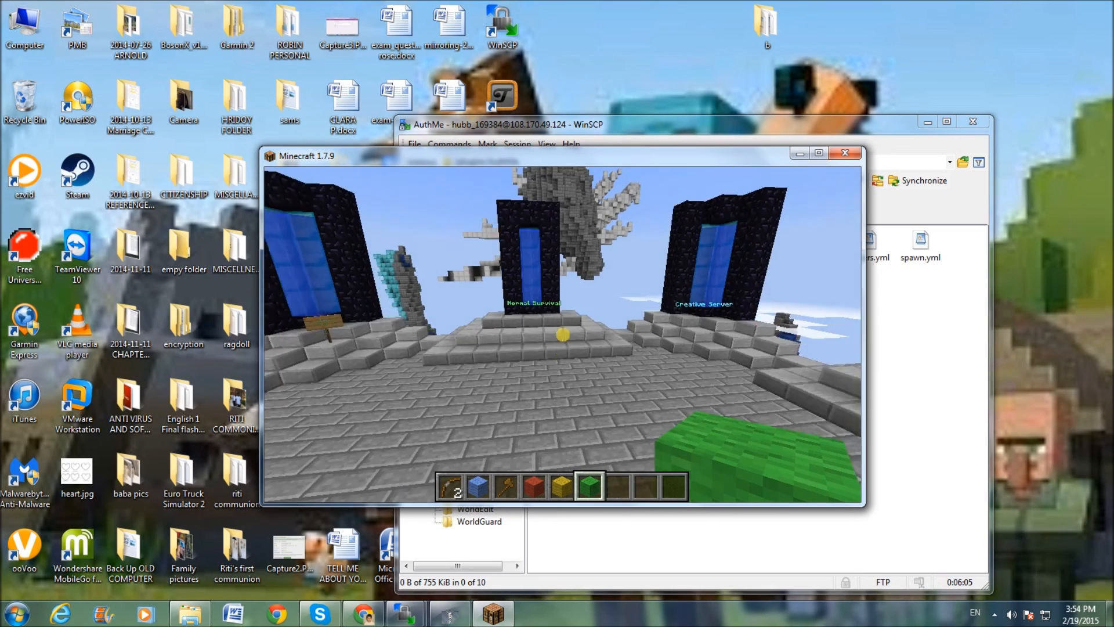
{"action": "key", "text": "w"}
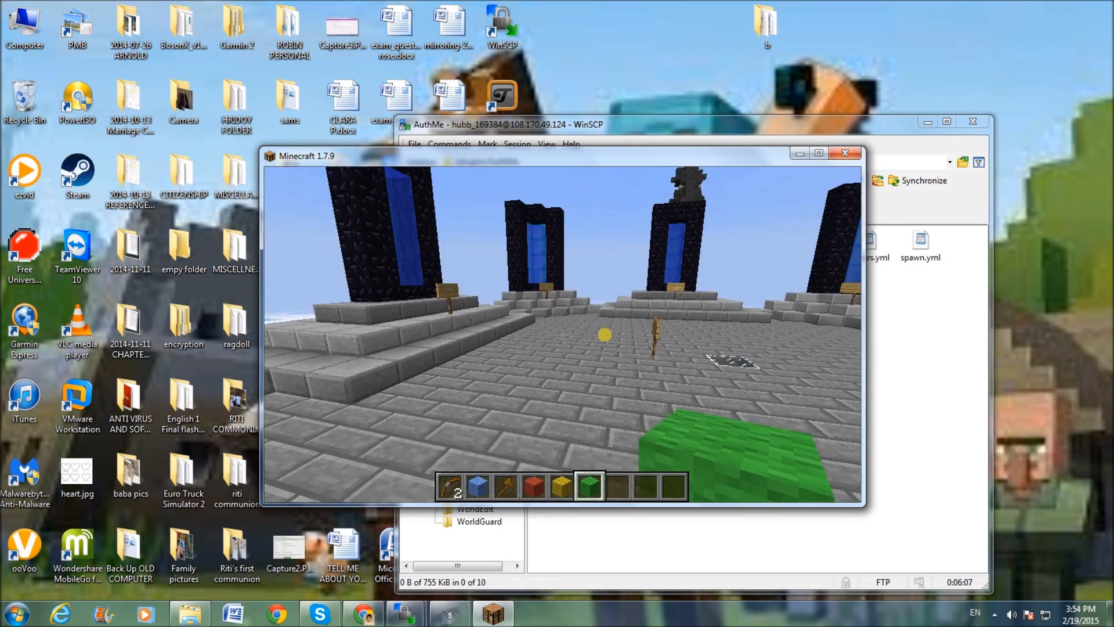
{"action": "key", "text": "w"}
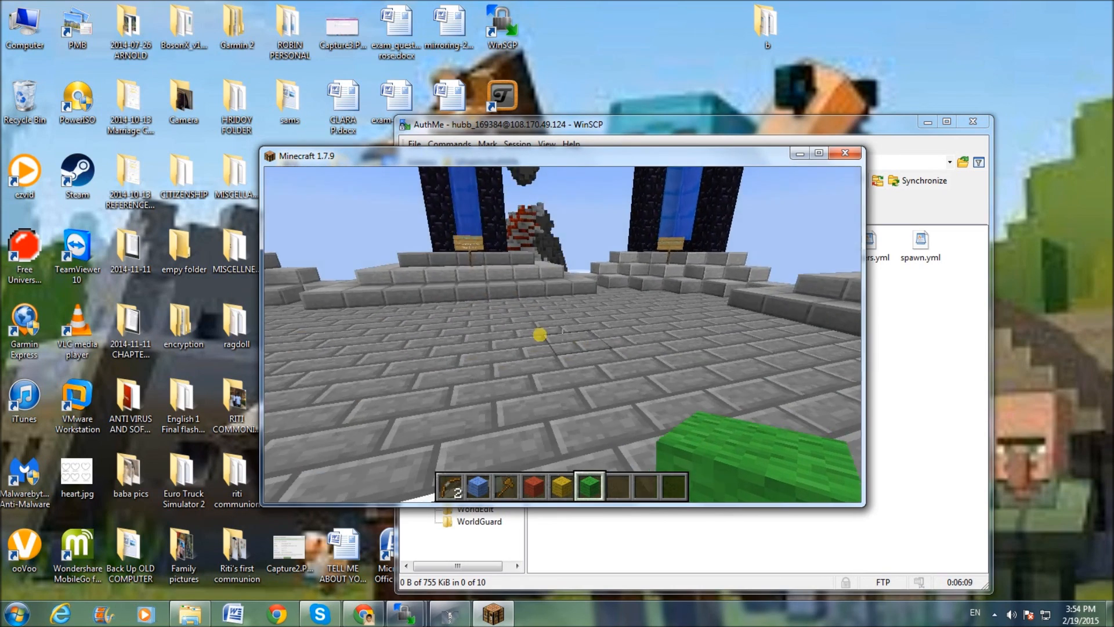
{"action": "key", "text": "s"}
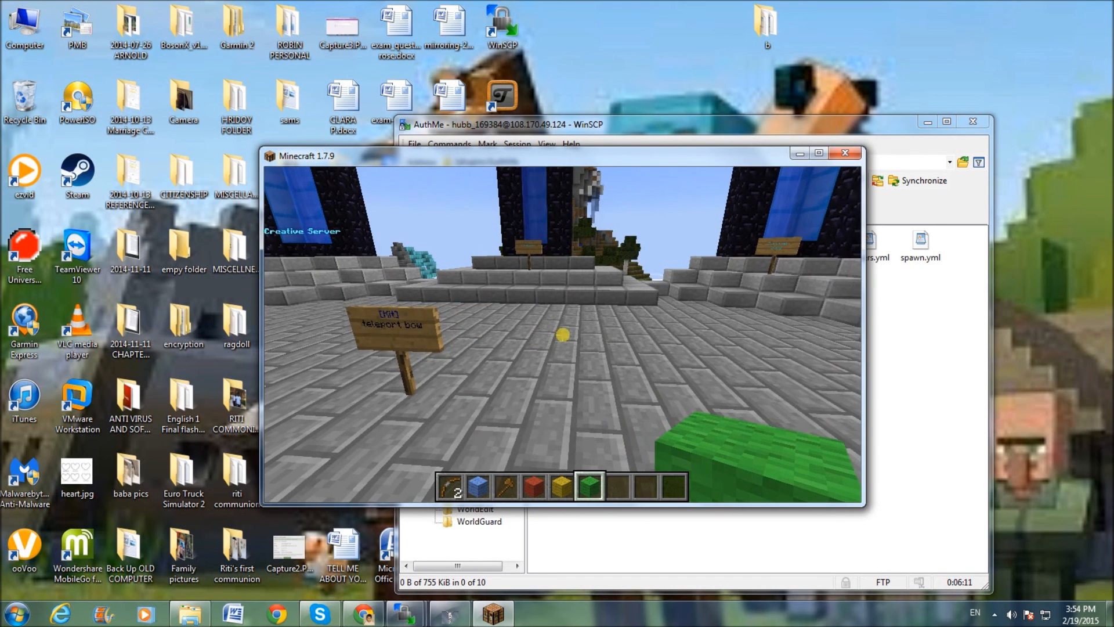
{"action": "key", "text": "a"}
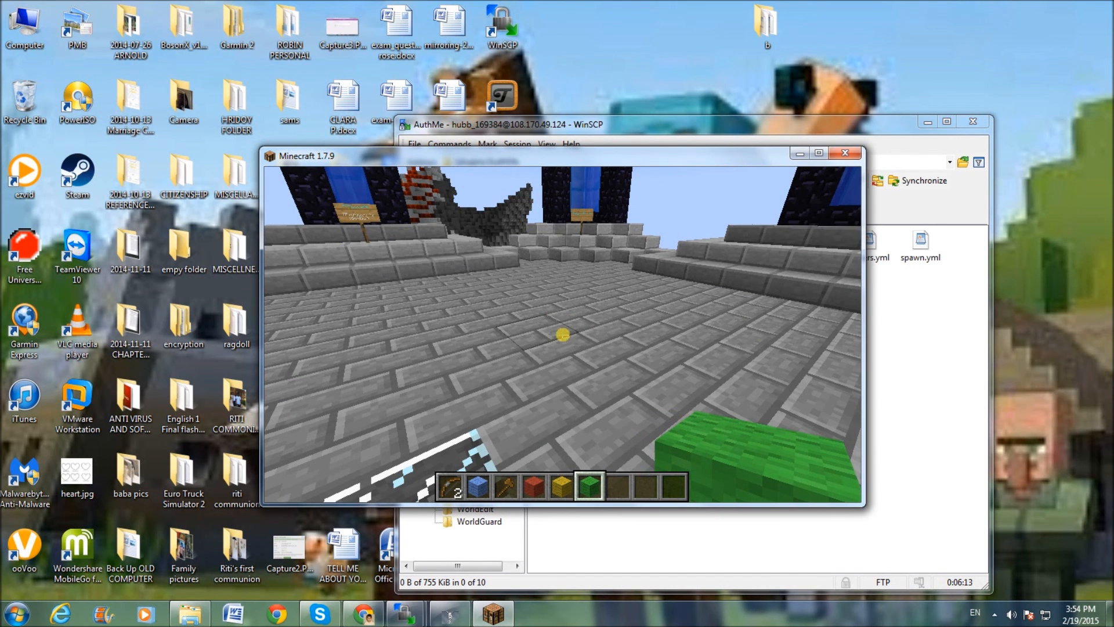
{"action": "left_click", "coordinate": [994, 614]}
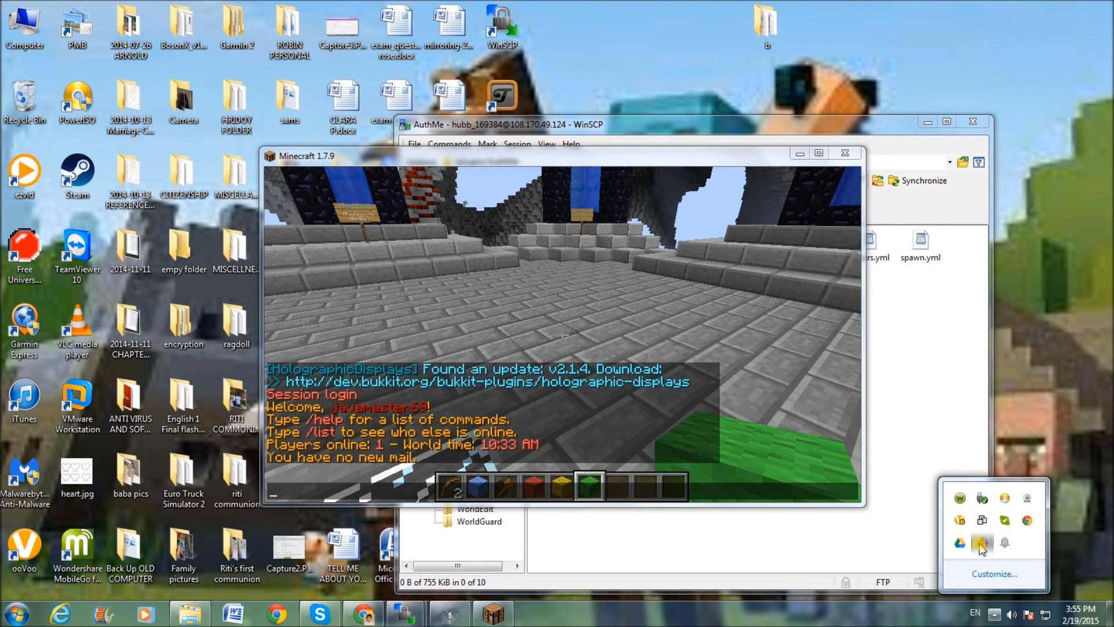
{"action": "left_click", "coordinate": [983, 545]}
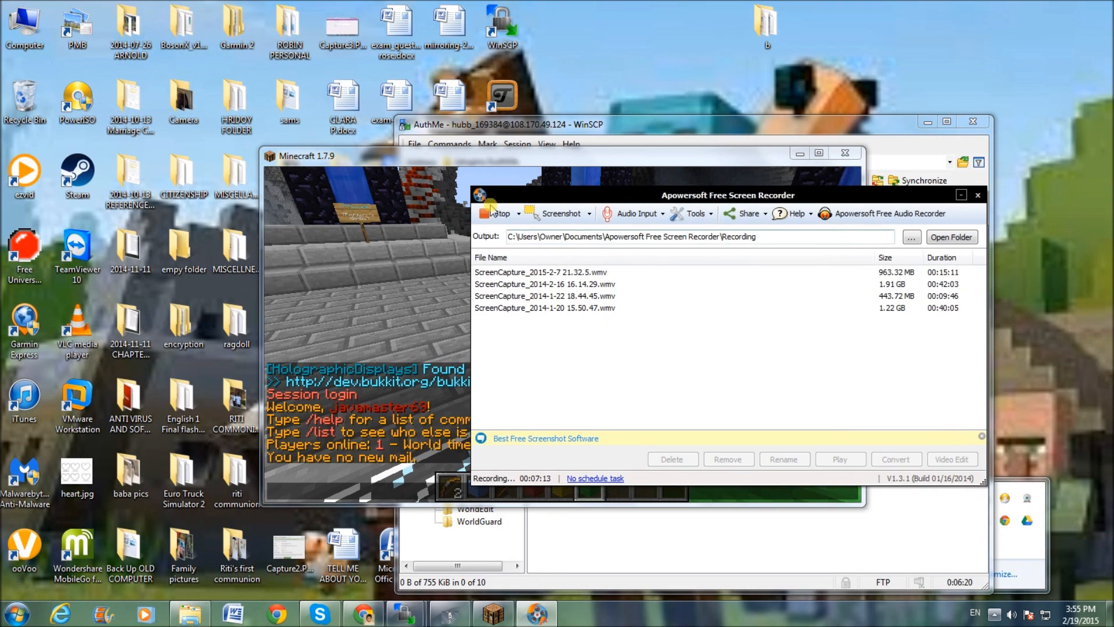